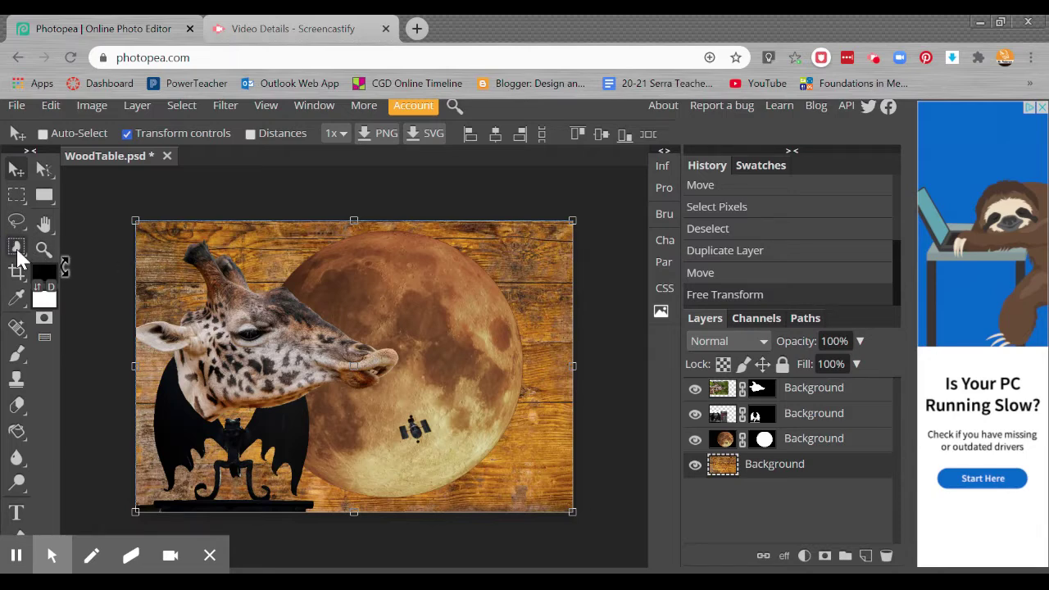
Step: Switch to the Object Selection tool
click(17, 246)
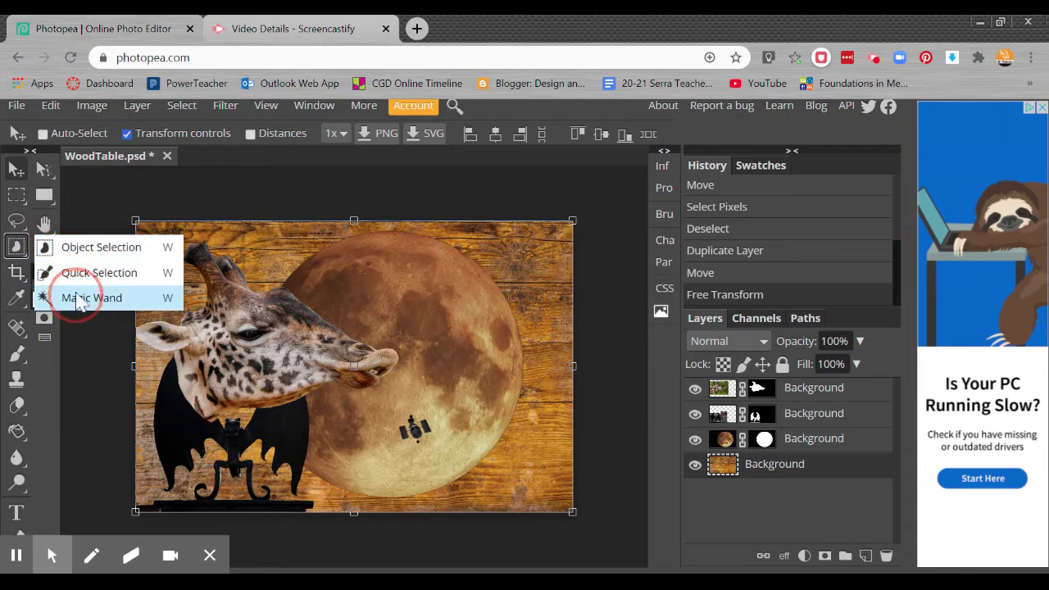
click(83, 252)
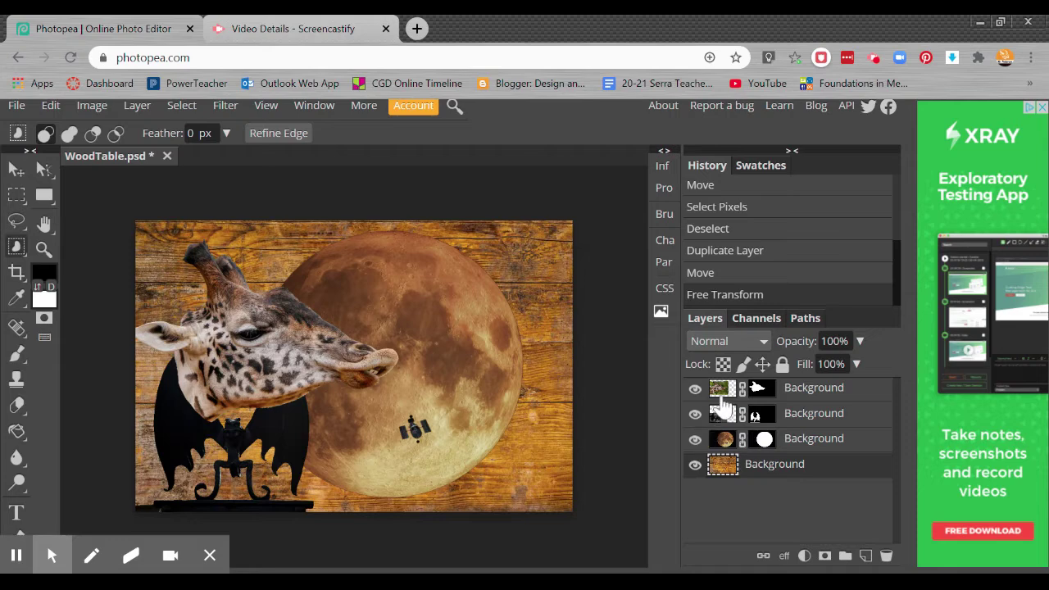
Step: Free-transform the giraffe layer with about 3° rotation and 93% scale, placing the head over the moon
click(720, 393)
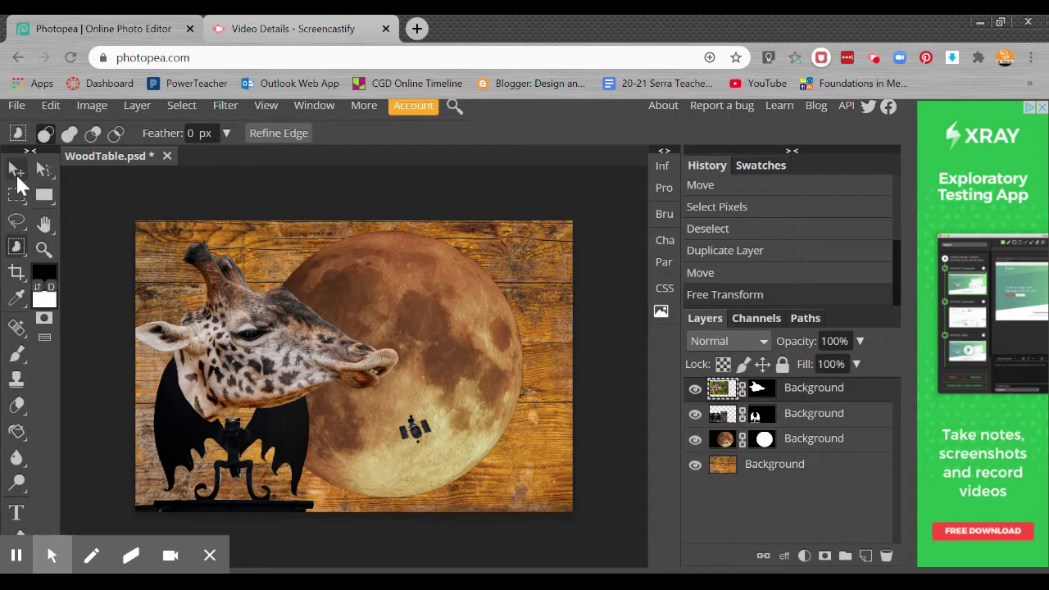
click(16, 169)
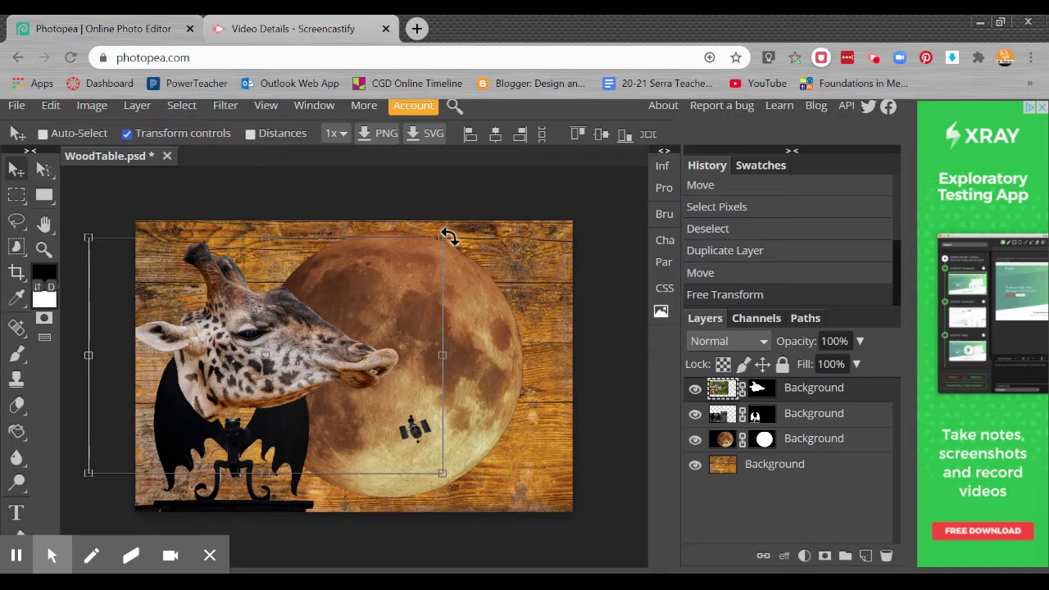
mouse_move(446, 236)
mouse_down()
mouse_move(425, 217)
mouse_move(289, 176)
mouse_move(416, 209)
mouse_move(496, 360)
mouse_move(446, 408)
mouse_move(479, 294)
mouse_move(411, 204)
mouse_move(443, 250)
mouse_up()
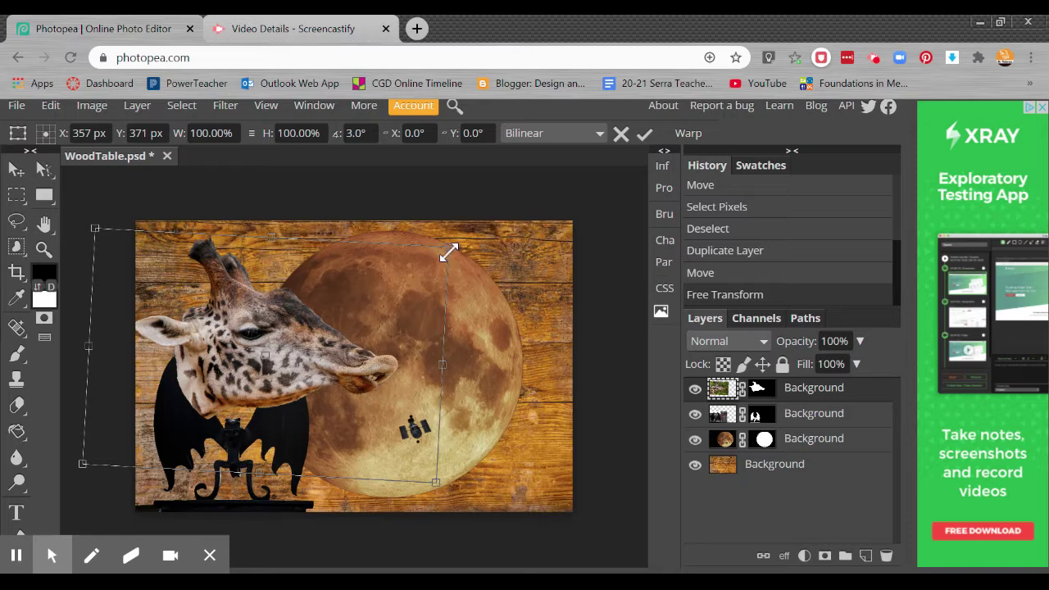
drag(445, 250, 421, 284)
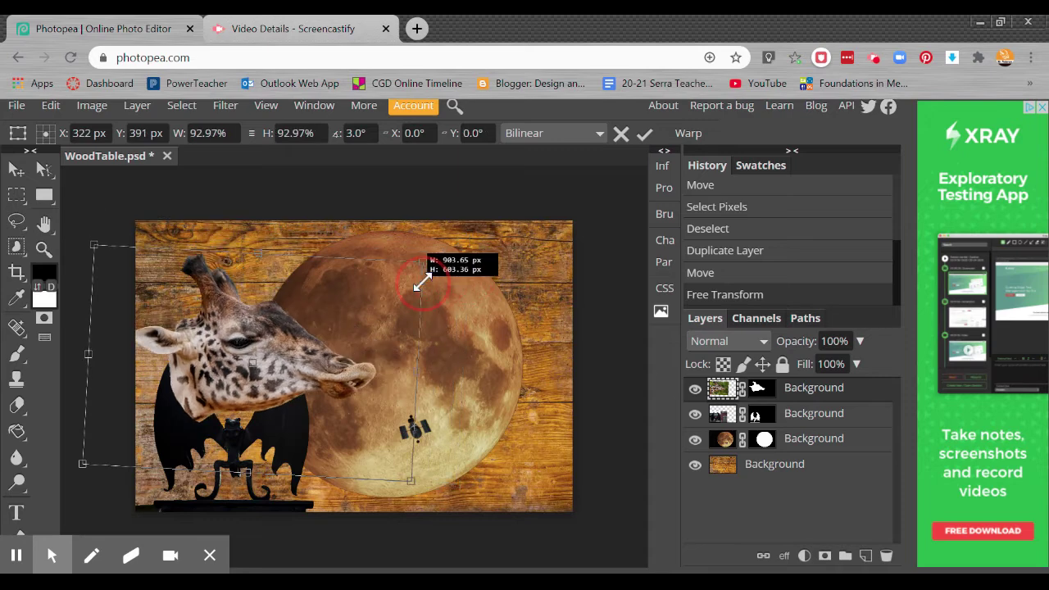
drag(317, 347, 390, 318)
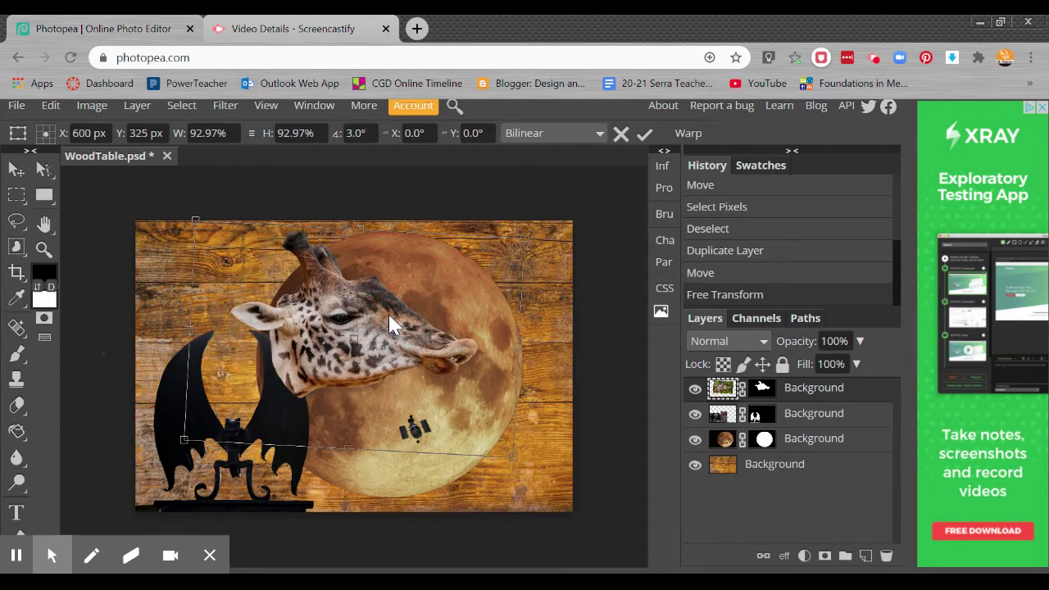
key(Return)
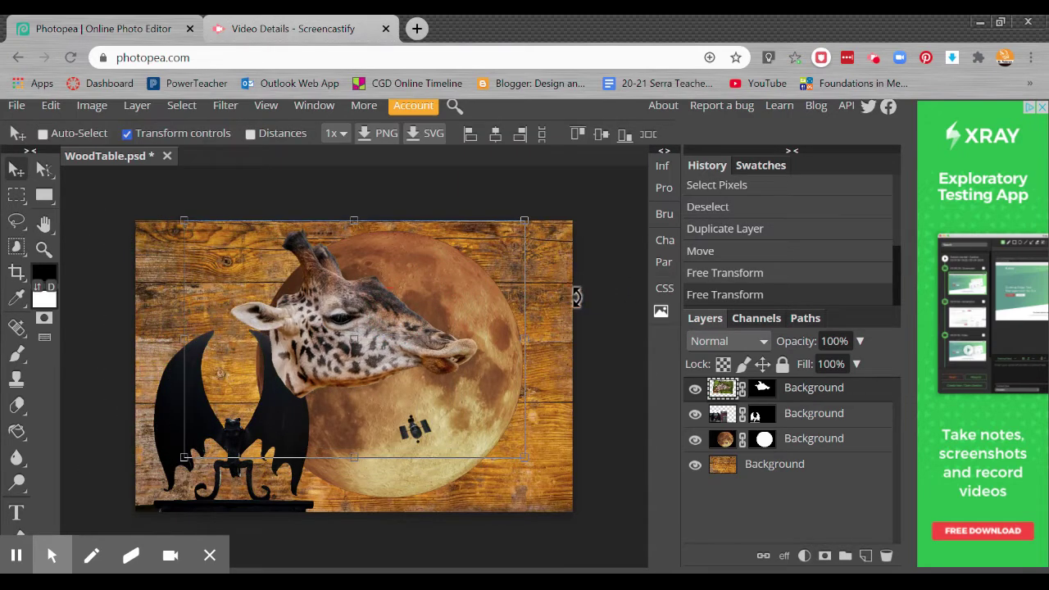
Step: Hide the giraffe layer
click(695, 389)
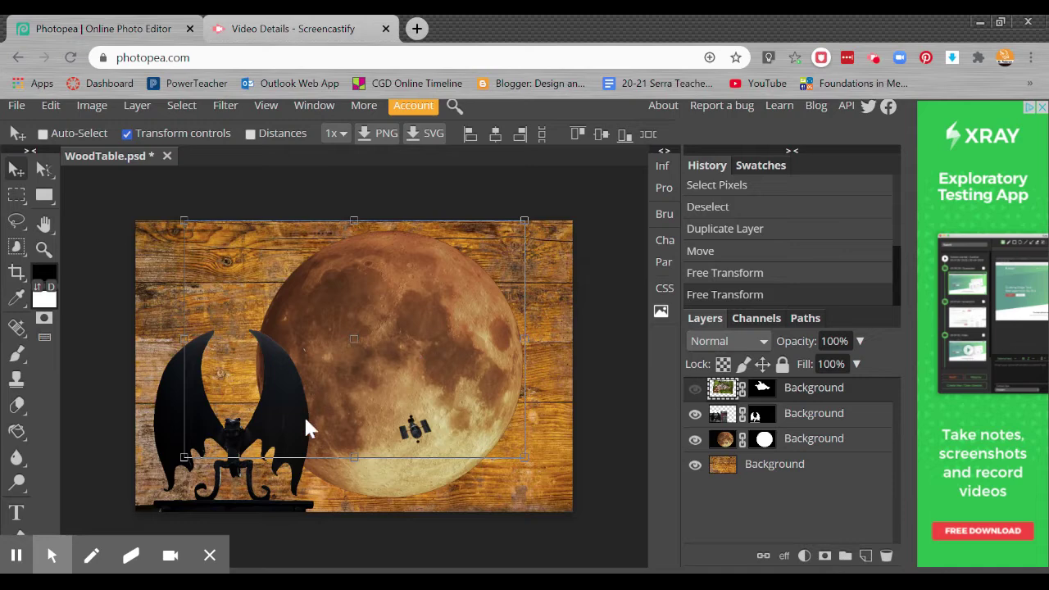
key(ctrl+t)
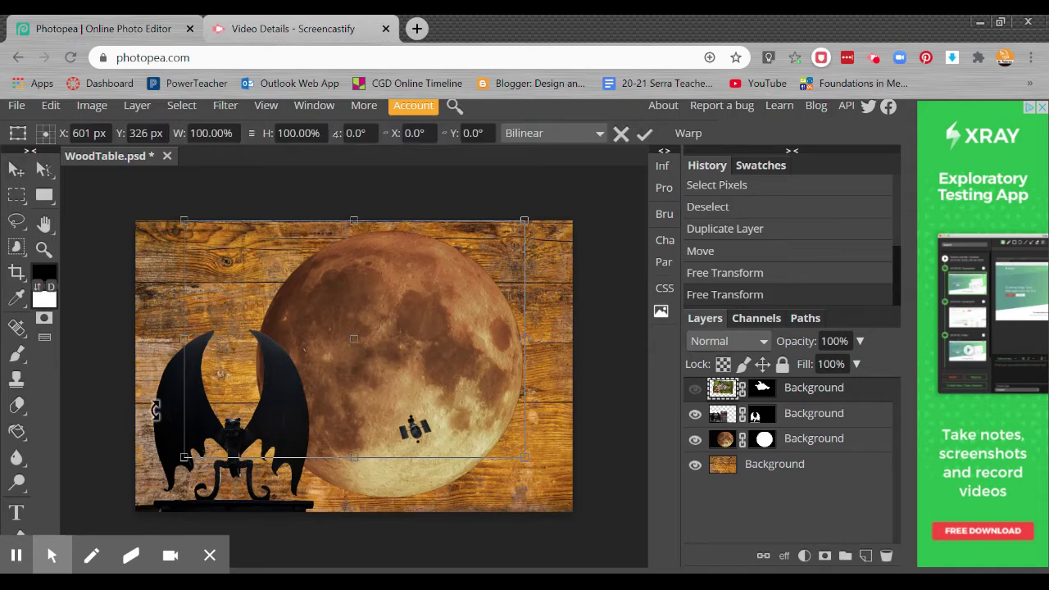
Step: Center the winged gargoyle layer horizontally on the canvas
click(815, 414)
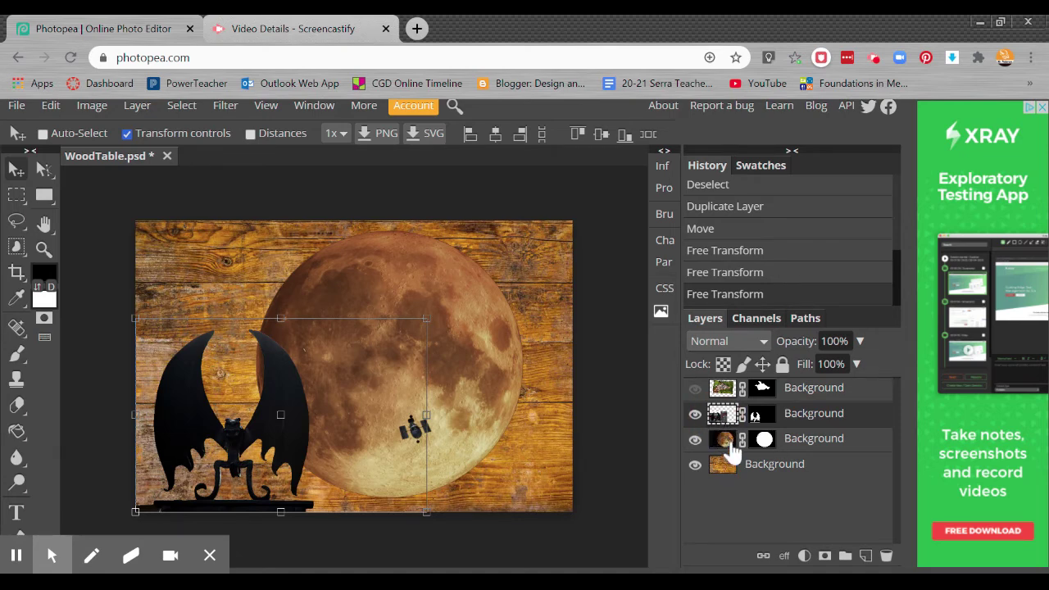
click(724, 442)
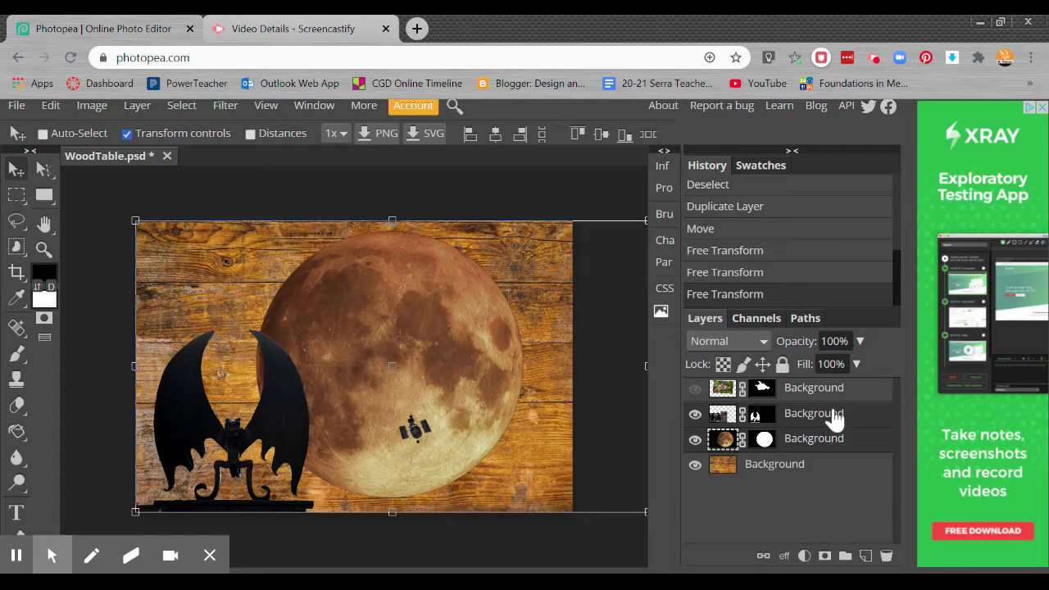
click(849, 465)
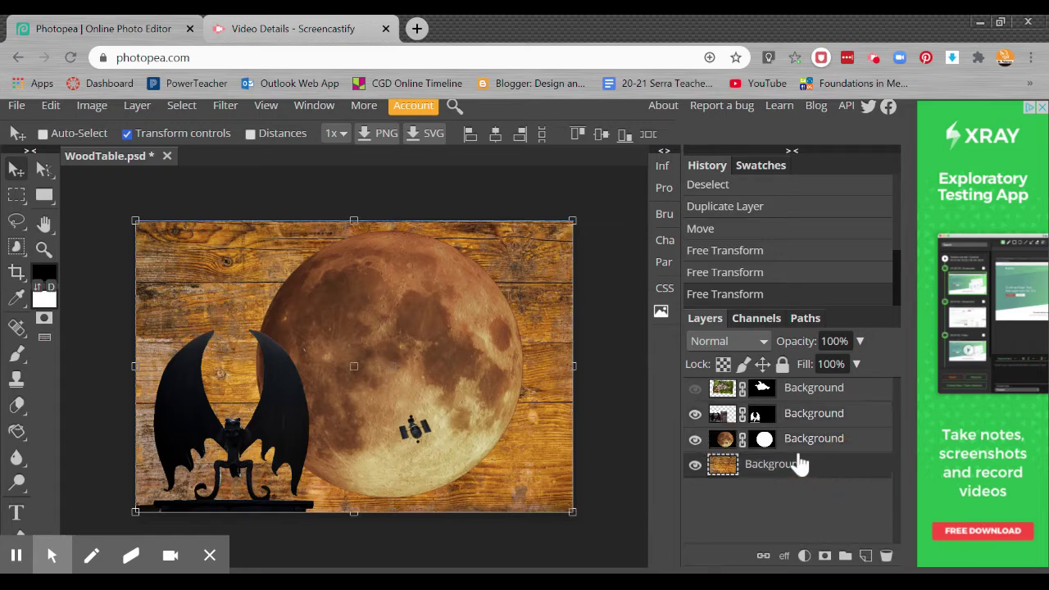
click(838, 420)
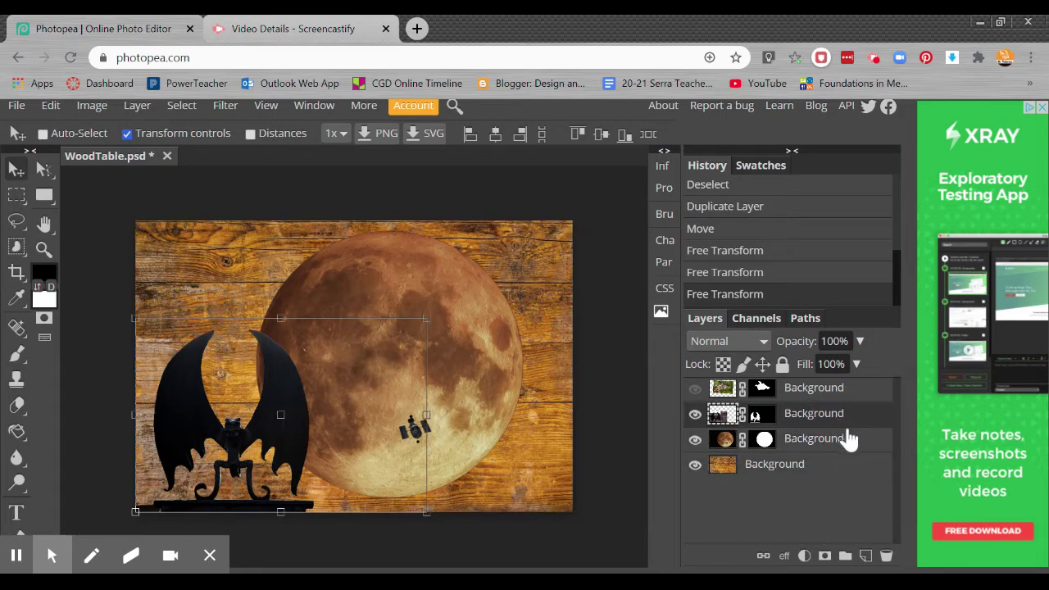
click(848, 439)
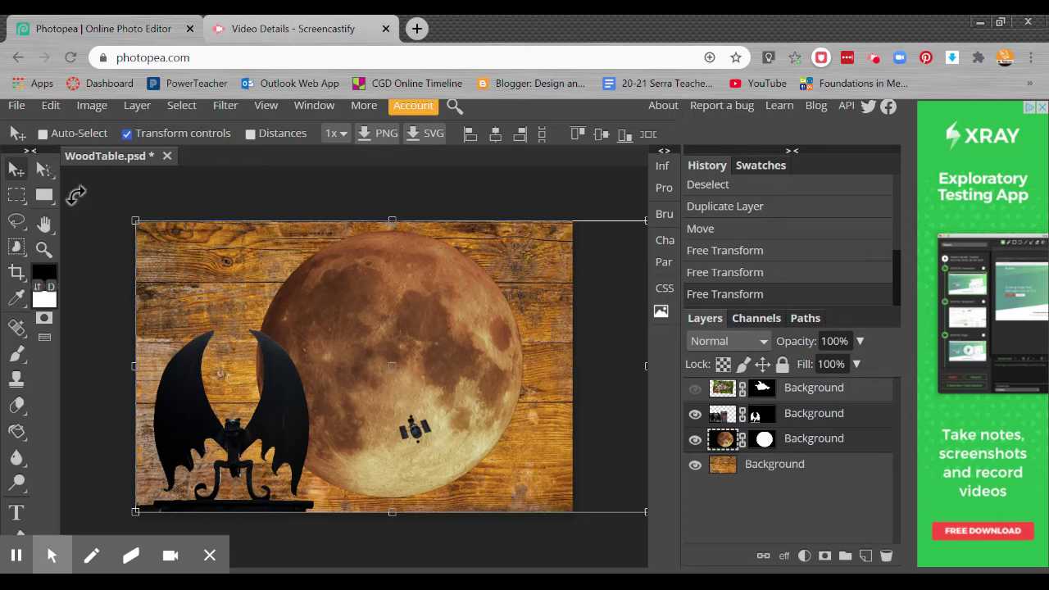
click(43, 133)
click(496, 134)
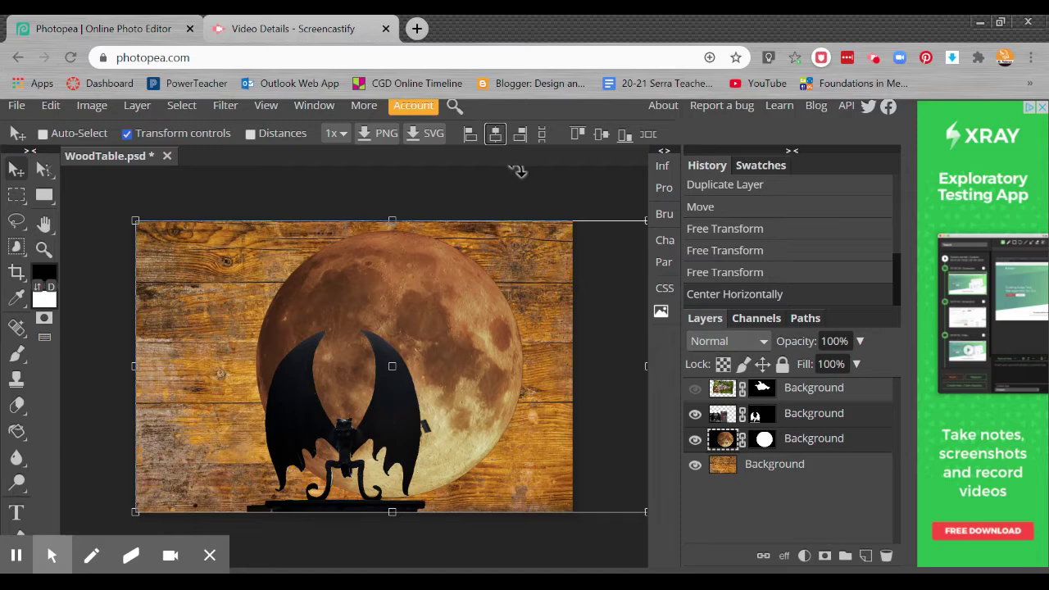
Step: Nudge the moon layer to the left until it sits centered behind the gargoyle
click(799, 393)
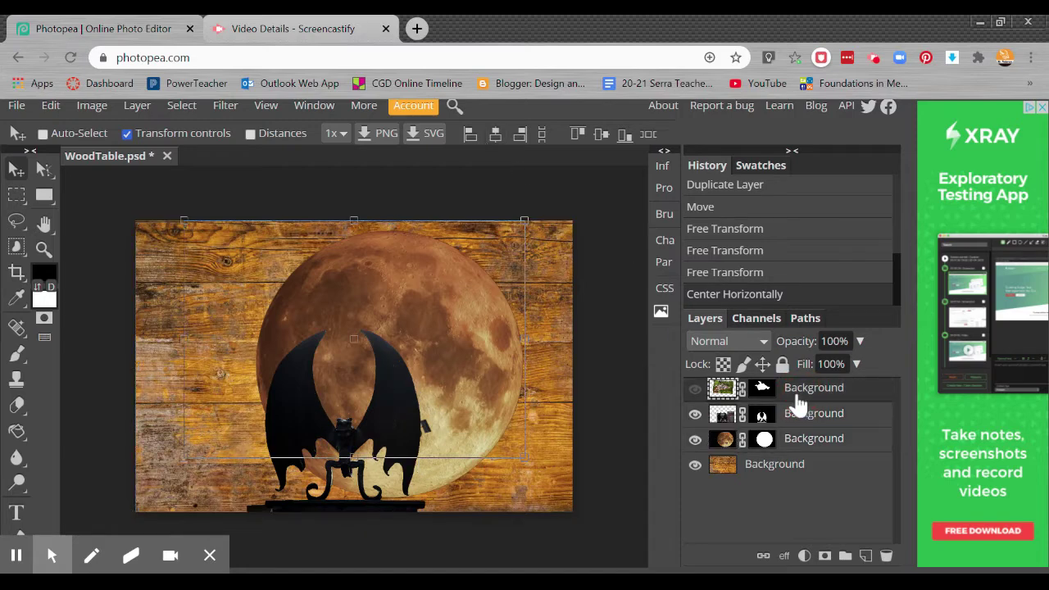
click(799, 449)
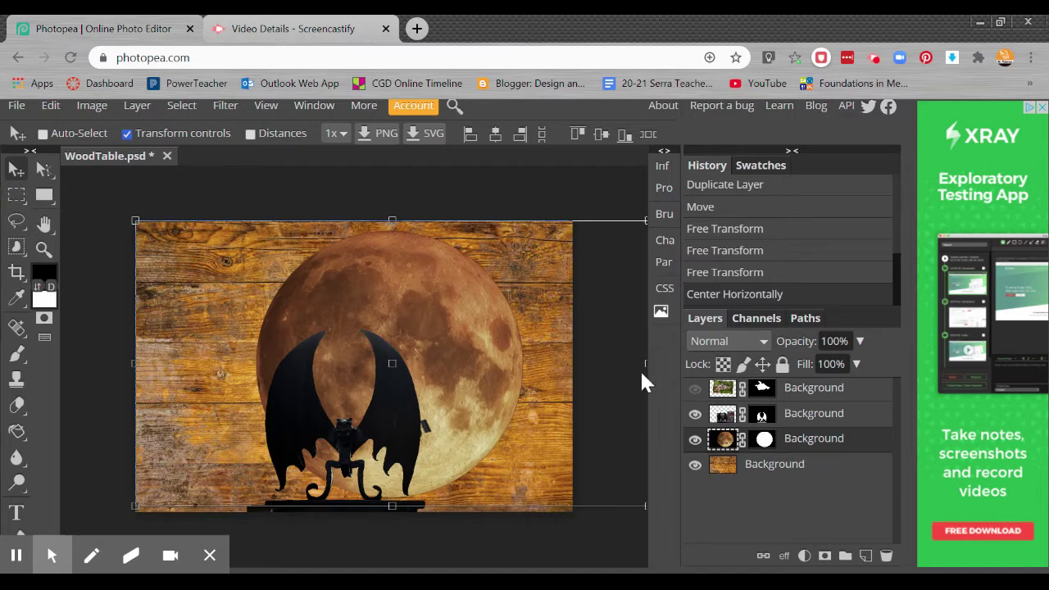
key(Left)
key(Left)
key(Left)
key(Left)
key(Left)
key(Left)
key(Left)
key(Left)
key(Left)
key(Left)
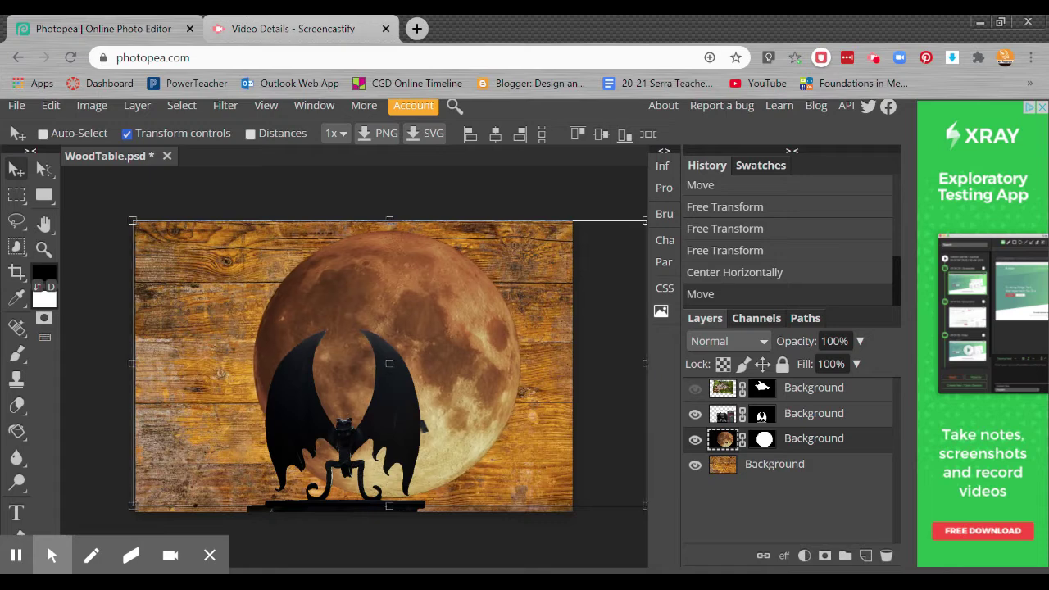
key(Left)
key(Left)
key(Left)
key(Left)
key(Left)
key(Left)
key(Left)
key(Left)
key(Left)
key(Left)
key(Left)
key(Left)
key(Left)
key(Left)
key(Left)
key(Left)
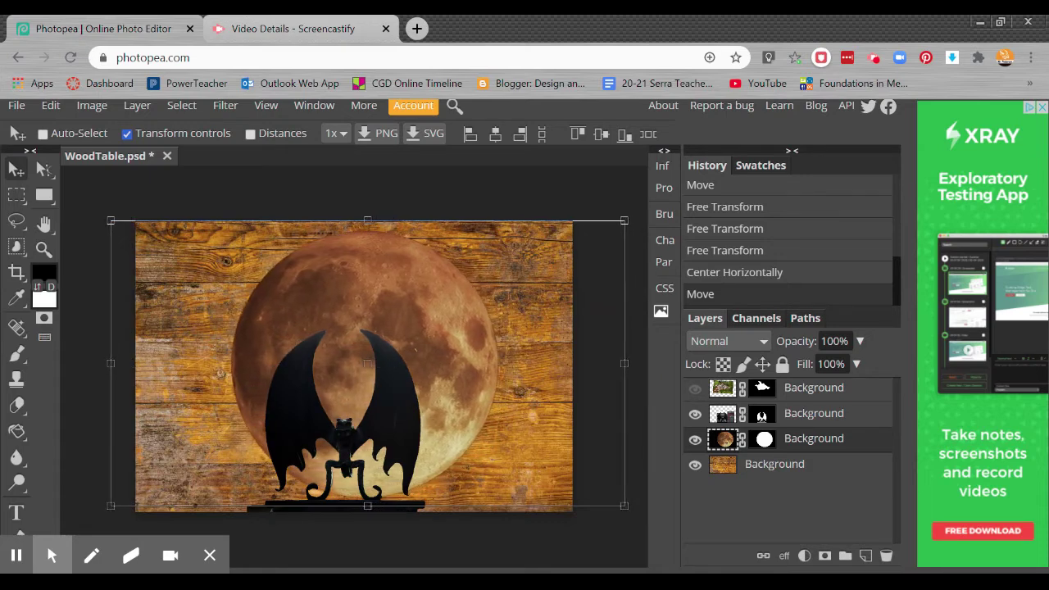
key(Left)
key(Left)
key(Left)
key(Left)
key(Left)
key(Left)
key(Left)
key(Left)
key(Left)
key(Left)
key(Left)
key(Left)
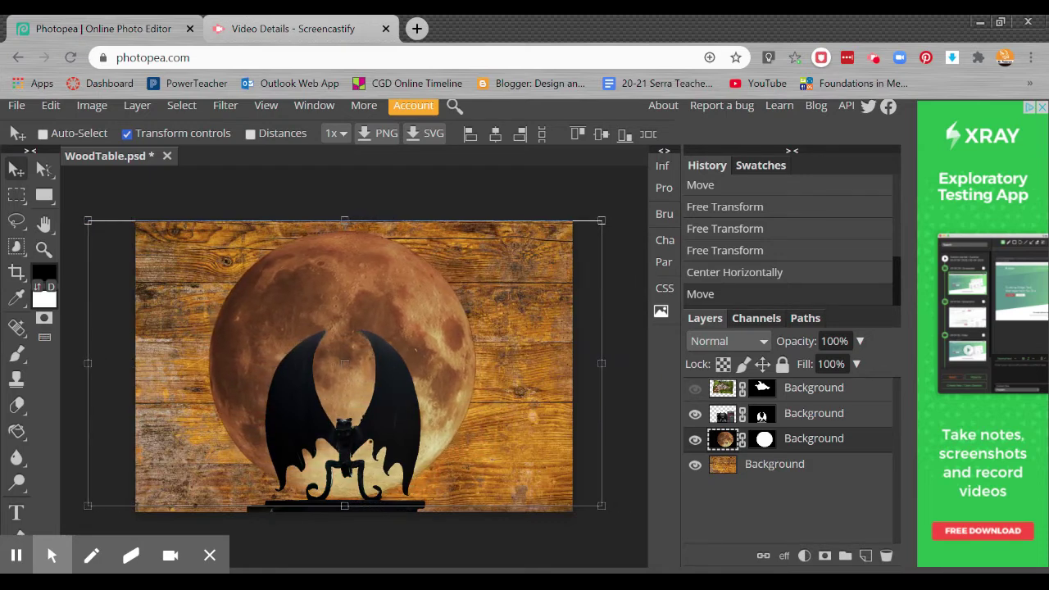
key(Right)
key(Right)
key(Right)
key(Right)
key(Right)
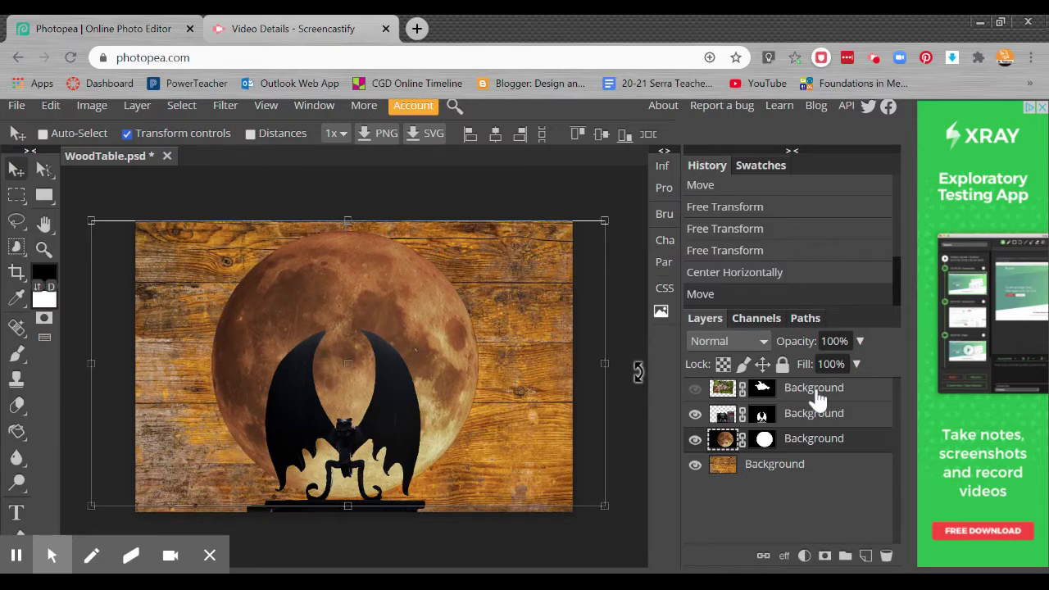
Step: Select the gargoyle and moon layers together and nudge both slightly right toward the middle of the canvas
click(834, 414)
click(839, 439)
click(832, 418)
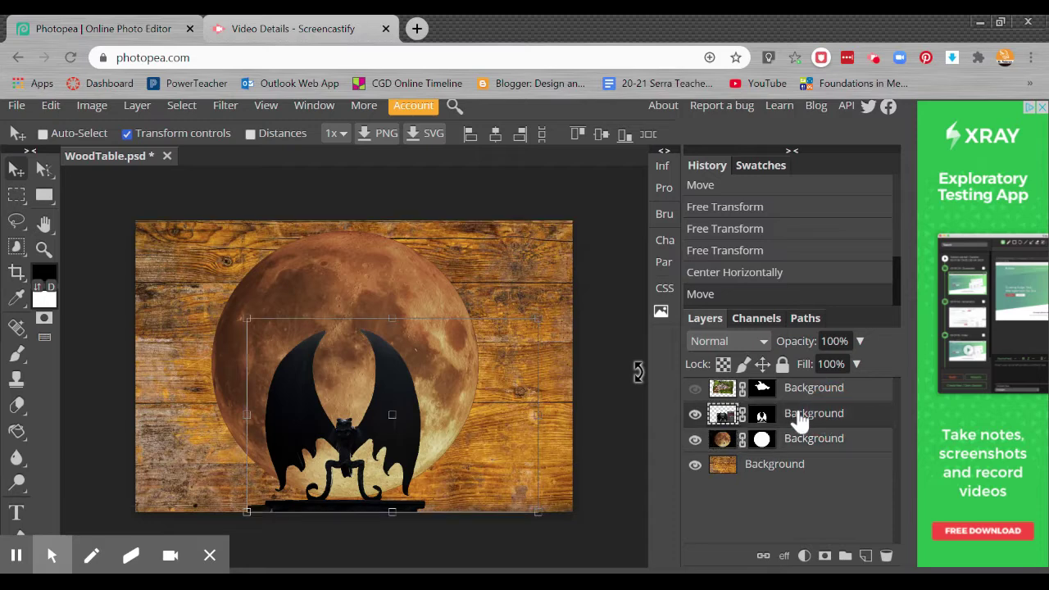
click(835, 456)
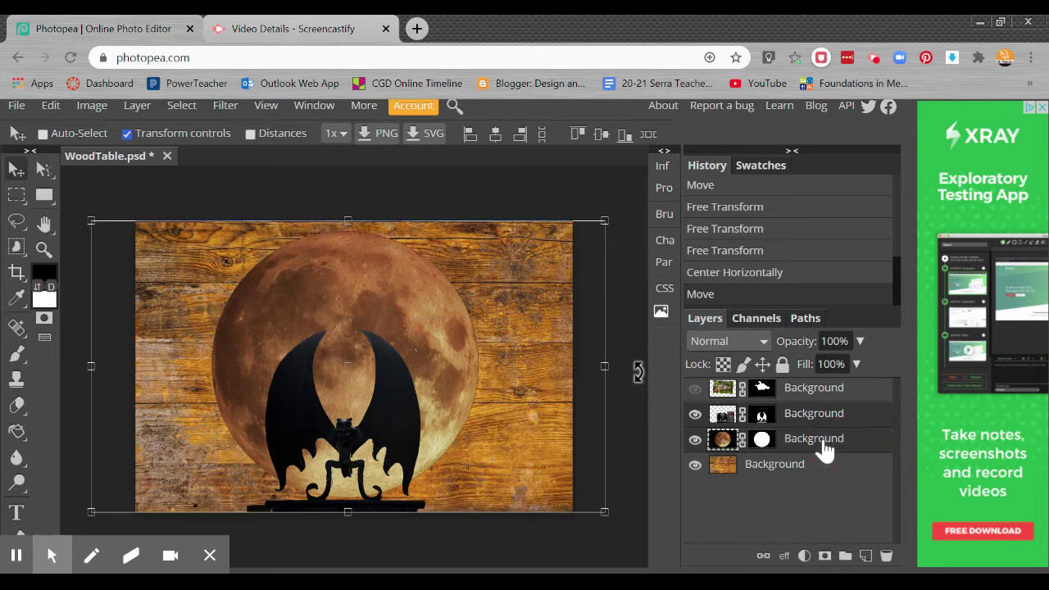
key(Right)
key(Right)
key(Right)
key(Right)
key(Right)
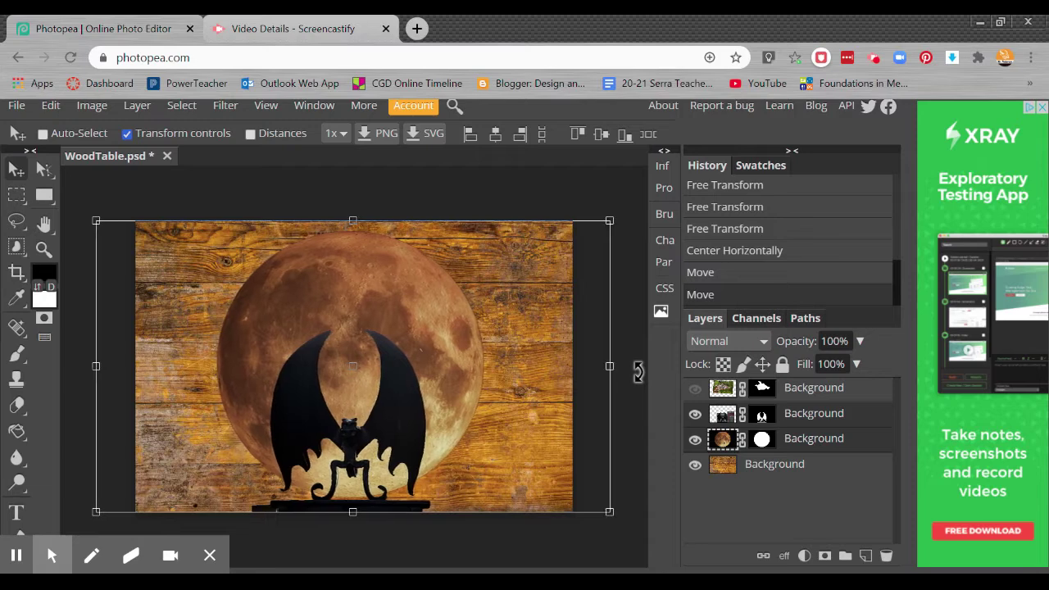
key(Right)
key(Right)
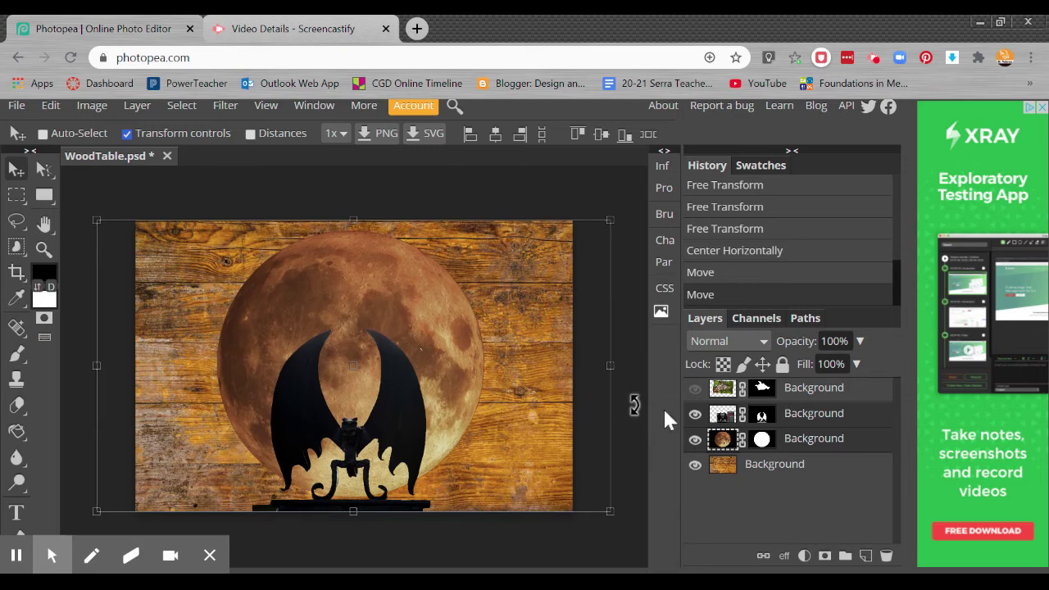
Step: Select only the gargoyle layer and nudge it slightly right to line up with the moon's center
click(799, 498)
click(801, 414)
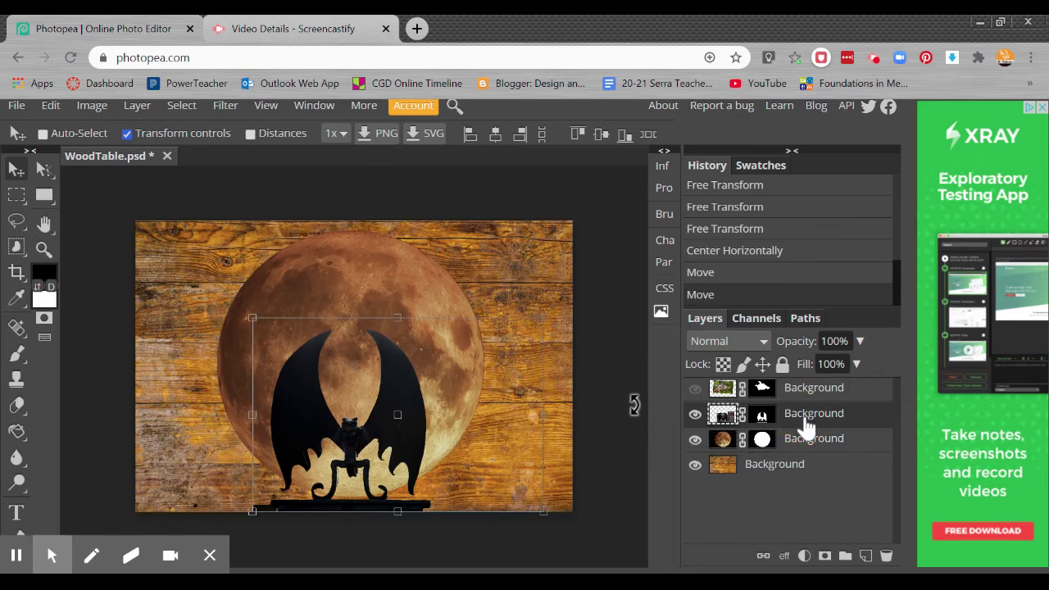
key(Right)
key(Right)
key(Right)
key(Right)
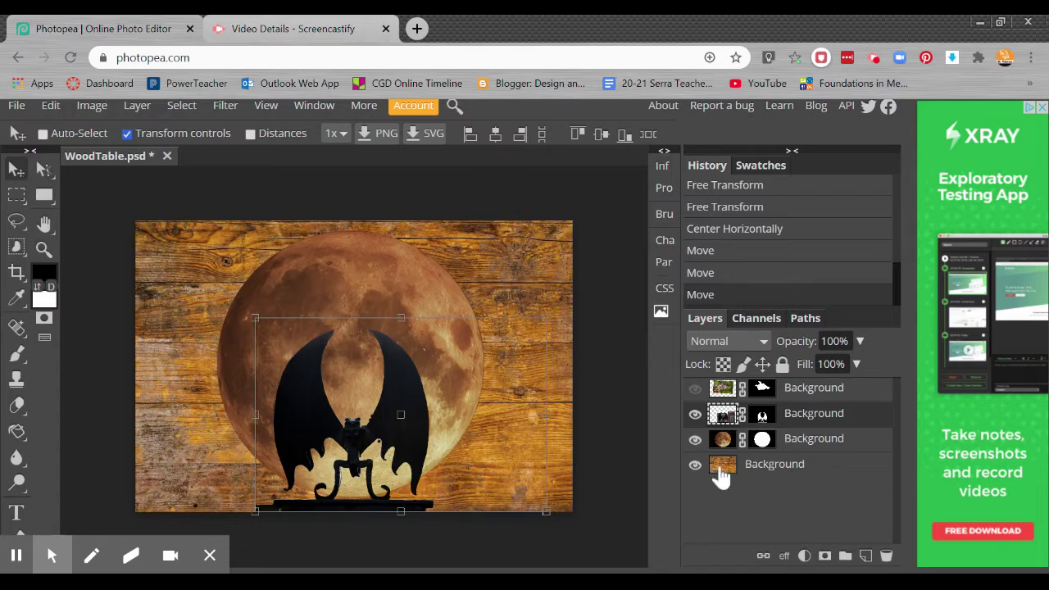
Step: Reorder the moon layer so it sits directly above the gargoyle layer
click(773, 465)
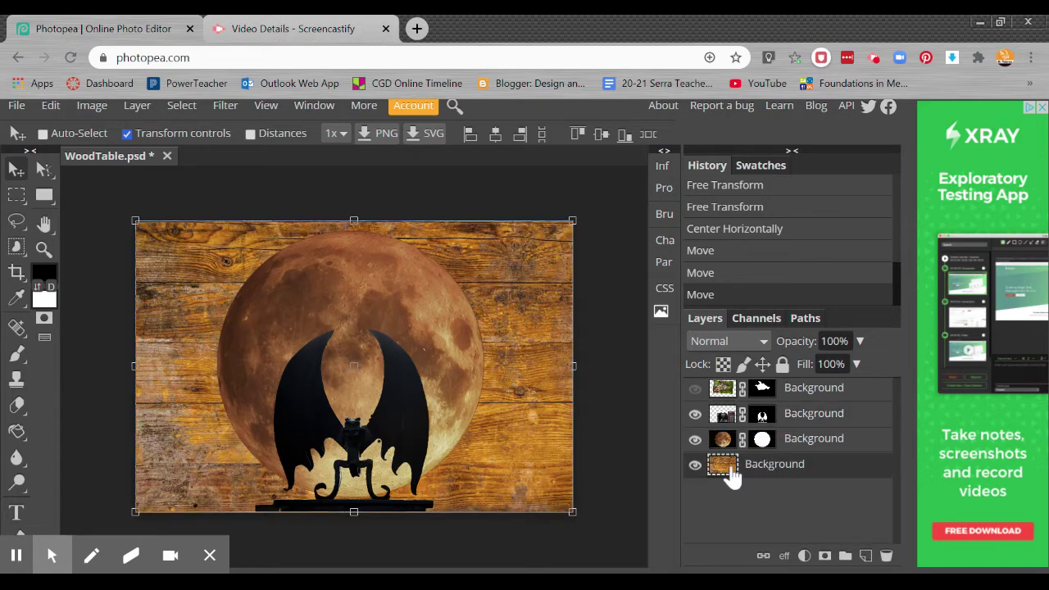
click(824, 440)
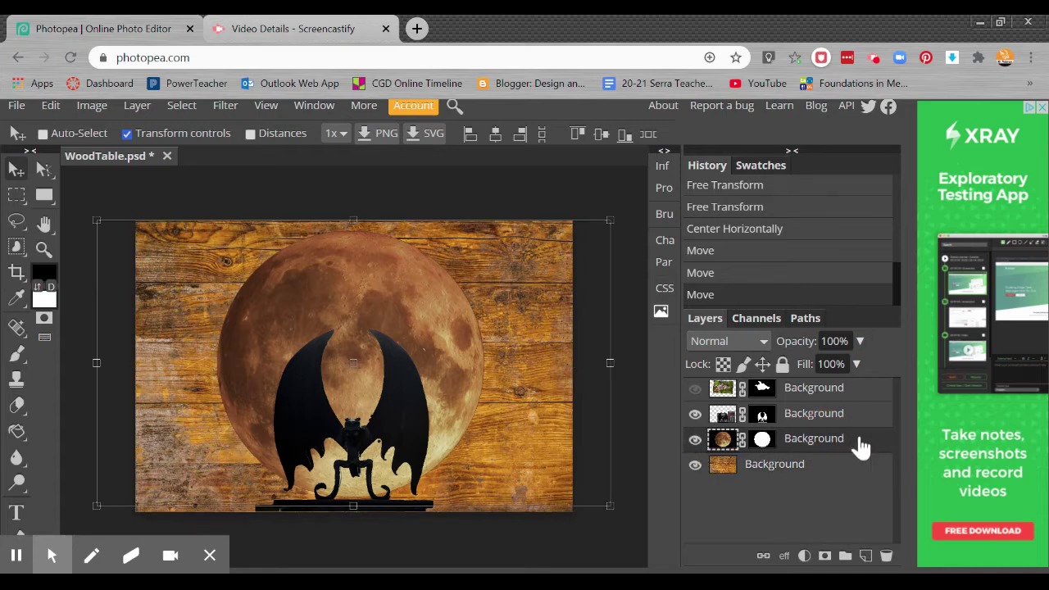
click(859, 440)
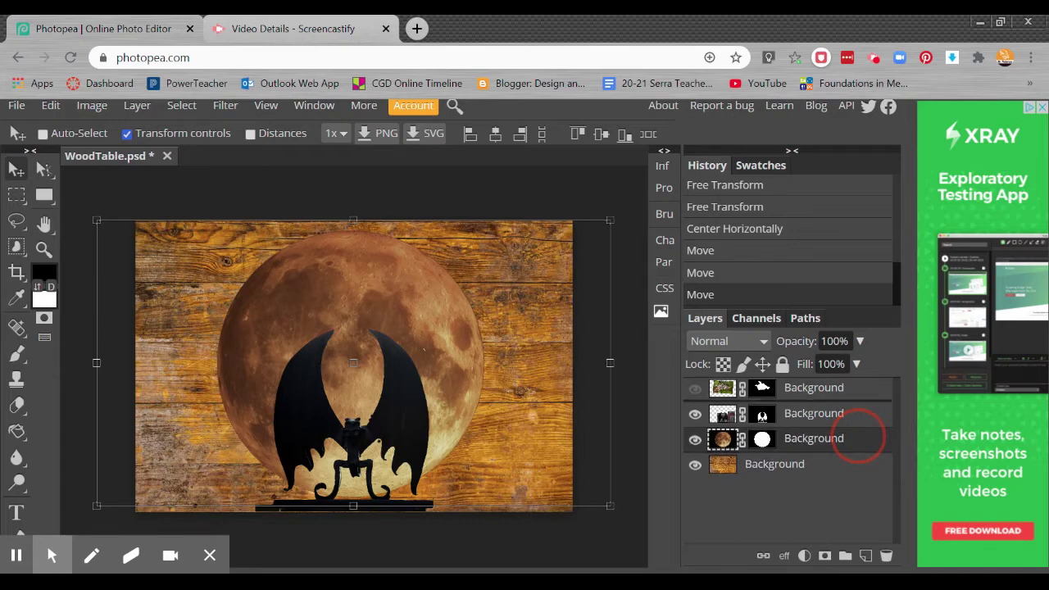
drag(859, 439, 859, 401)
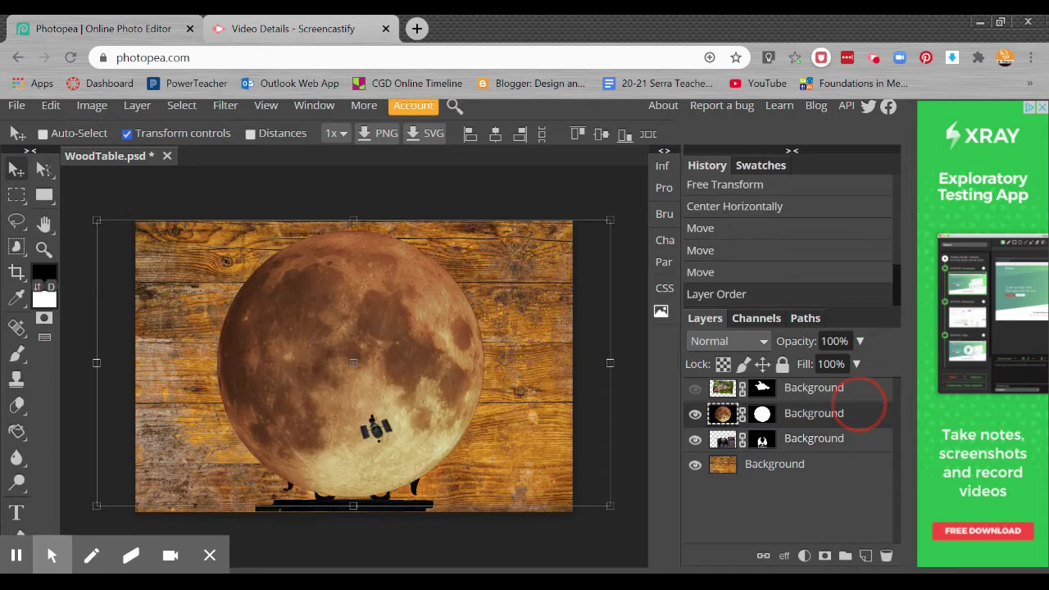
Step: Show the giraffe layer and move the head right until its nose reaches the canvas's right edge
click(695, 388)
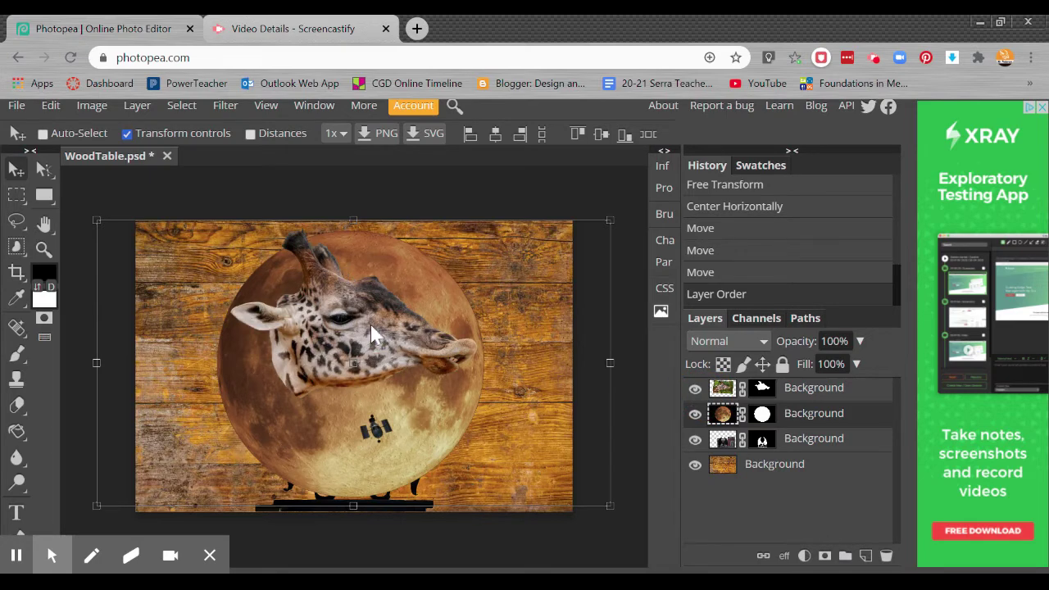
drag(387, 350, 502, 366)
click(723, 390)
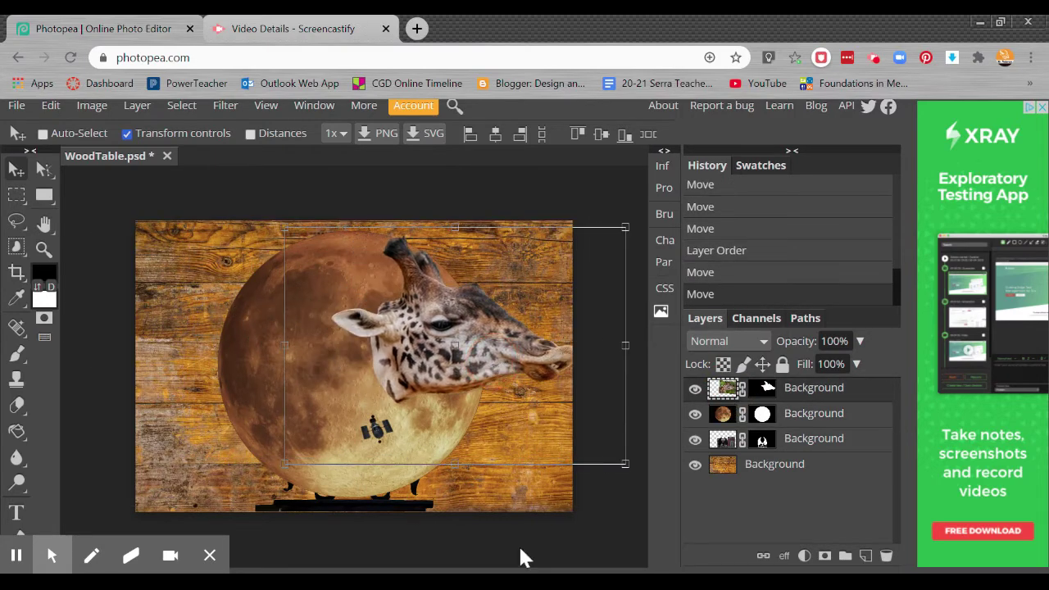
Step: Reorder the layers so the gargoyle is on top, followed by the moon and the giraffe, above the wood background
click(842, 415)
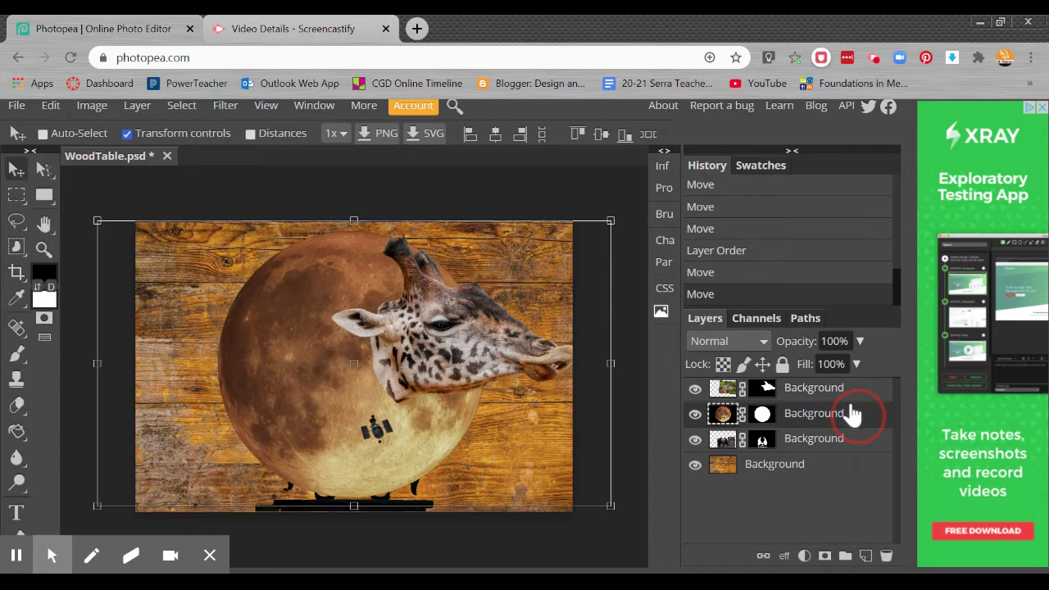
drag(852, 415, 831, 391)
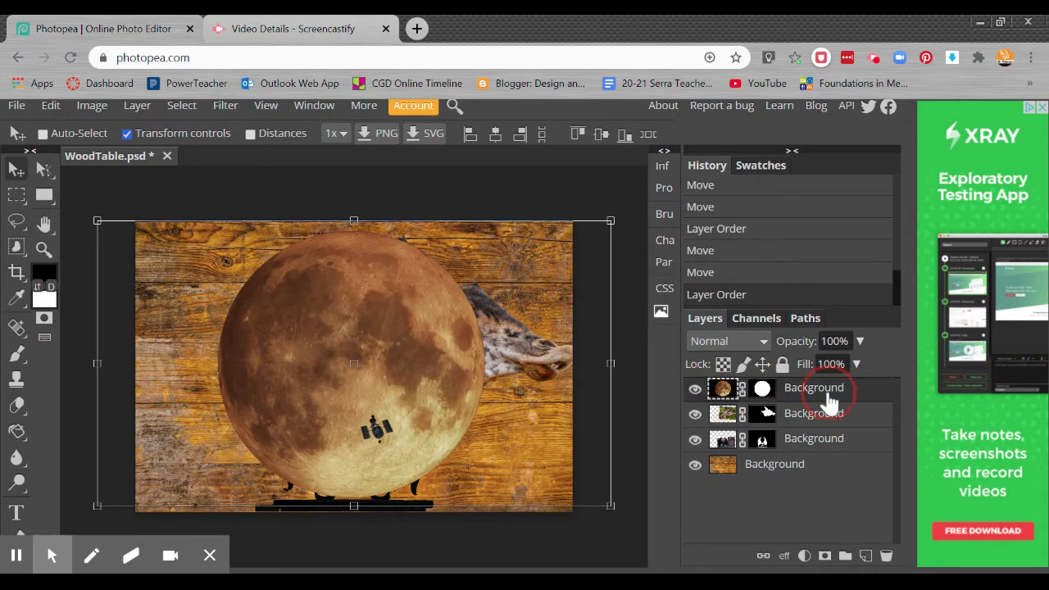
click(824, 443)
mouse_move(725, 449)
mouse_down()
mouse_move(726, 414)
mouse_move(738, 420)
mouse_move(726, 422)
mouse_move(728, 441)
mouse_up()
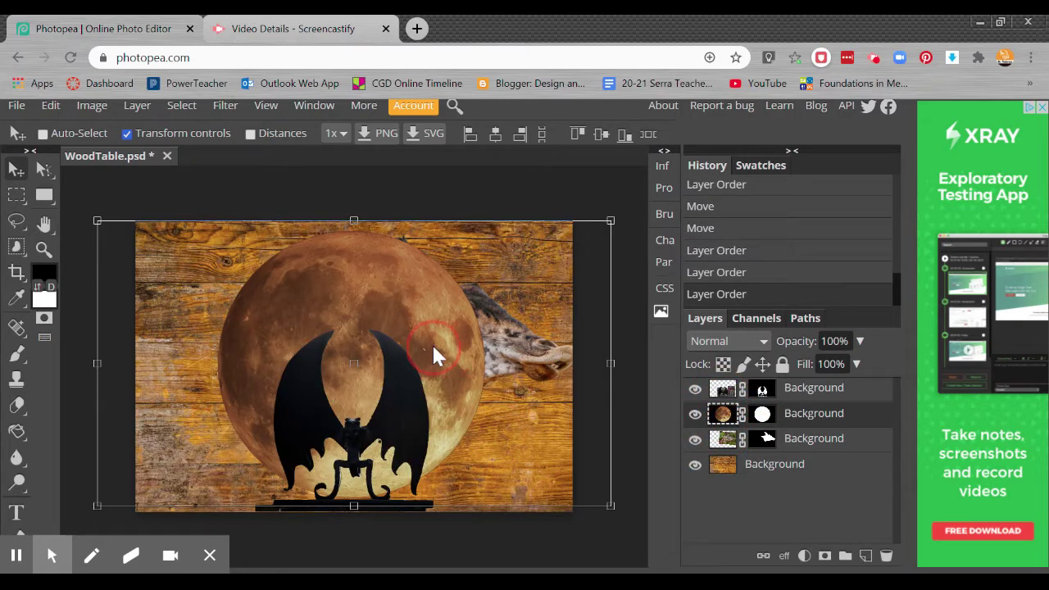
Step: Scale the moon layer to about 89.6% with Free Transform and center it behind the gargoyle's wings
click(765, 443)
drag(609, 220, 633, 210)
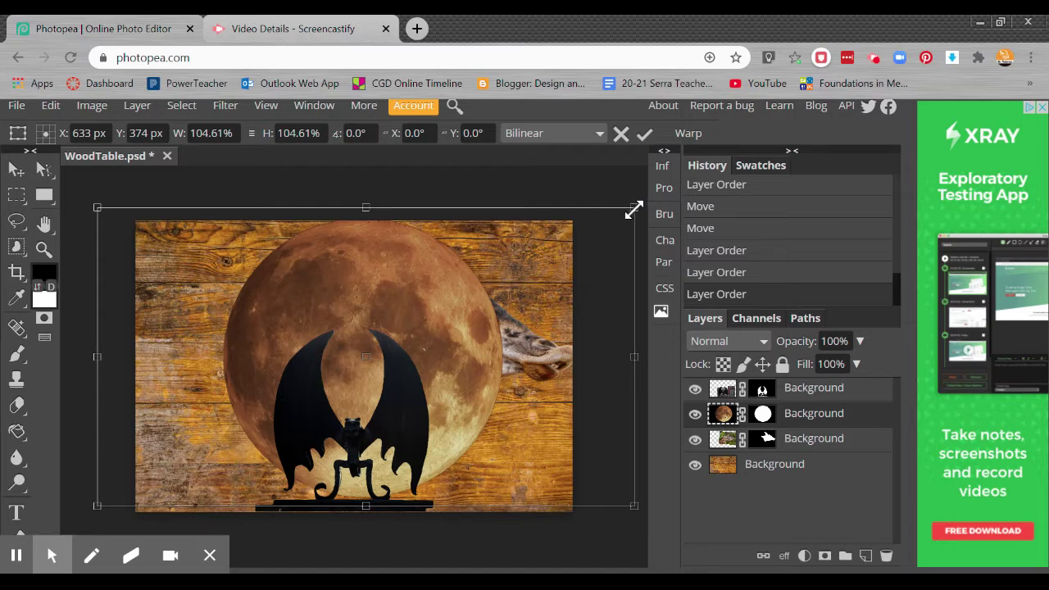
drag(633, 210, 514, 282)
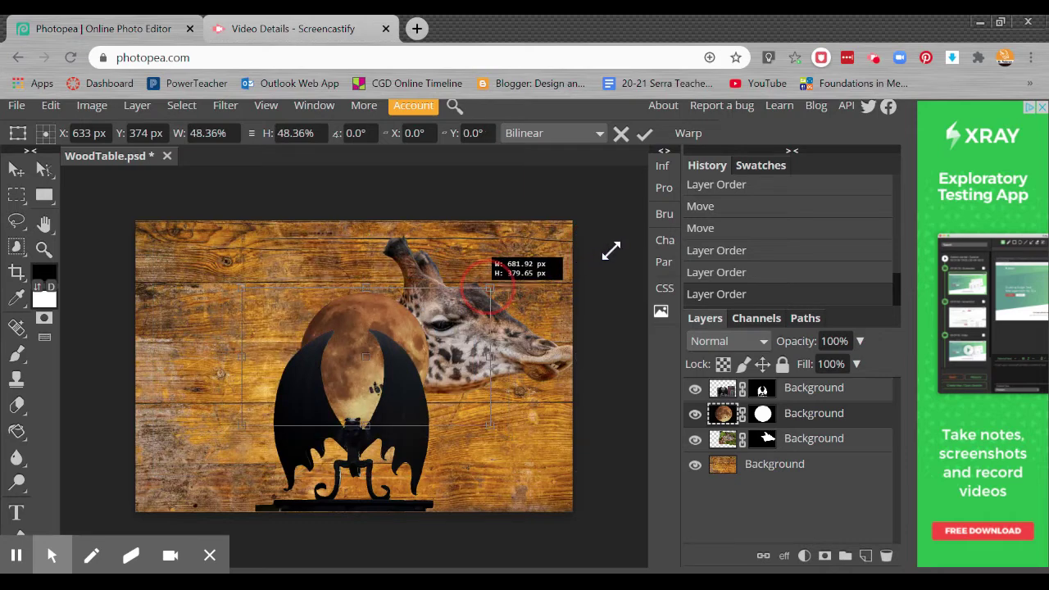
drag(631, 243, 624, 245)
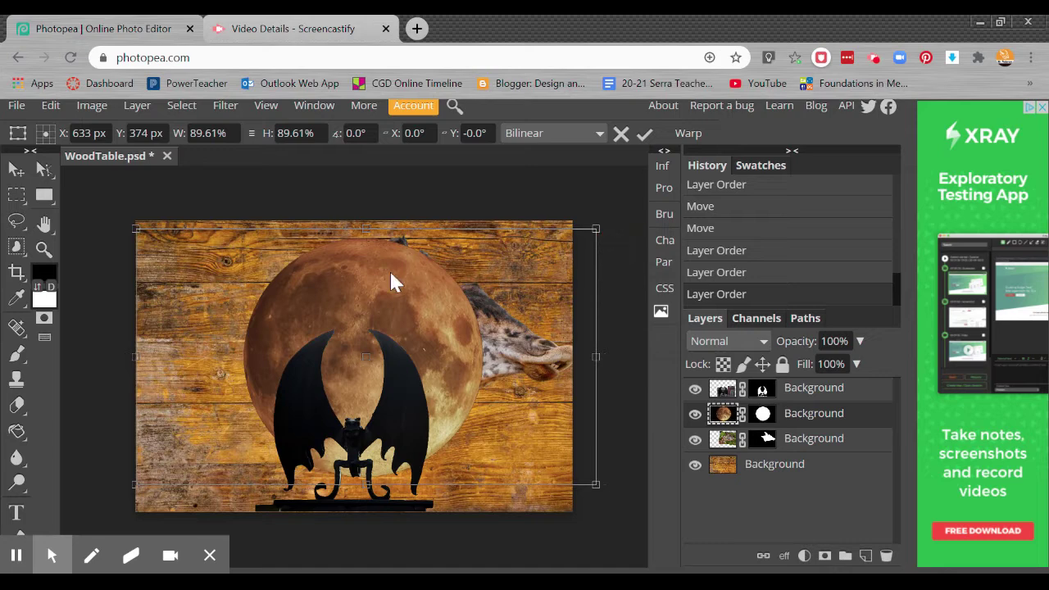
drag(397, 289, 392, 290)
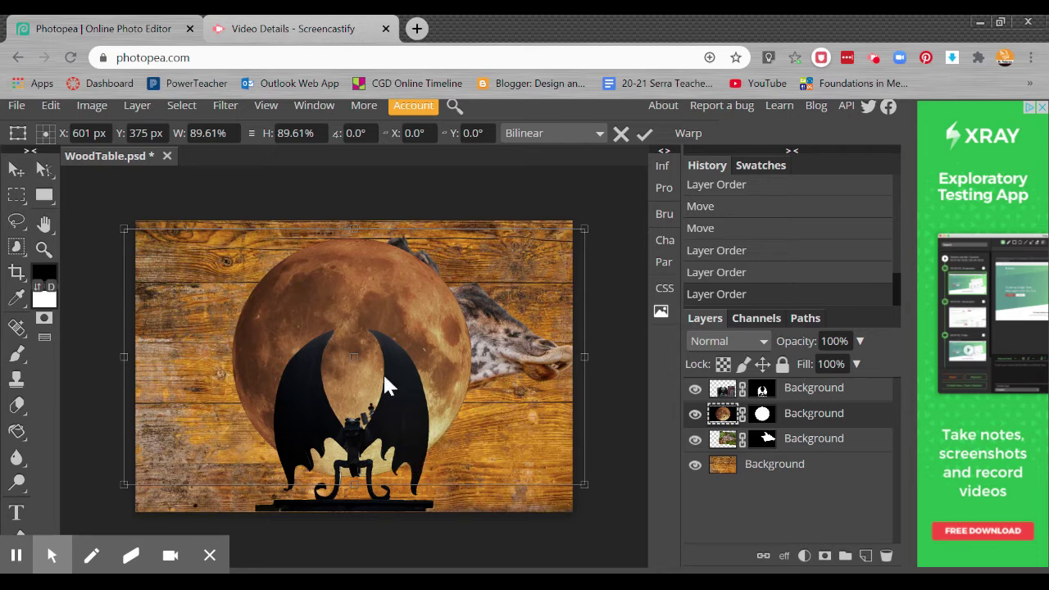
click(644, 134)
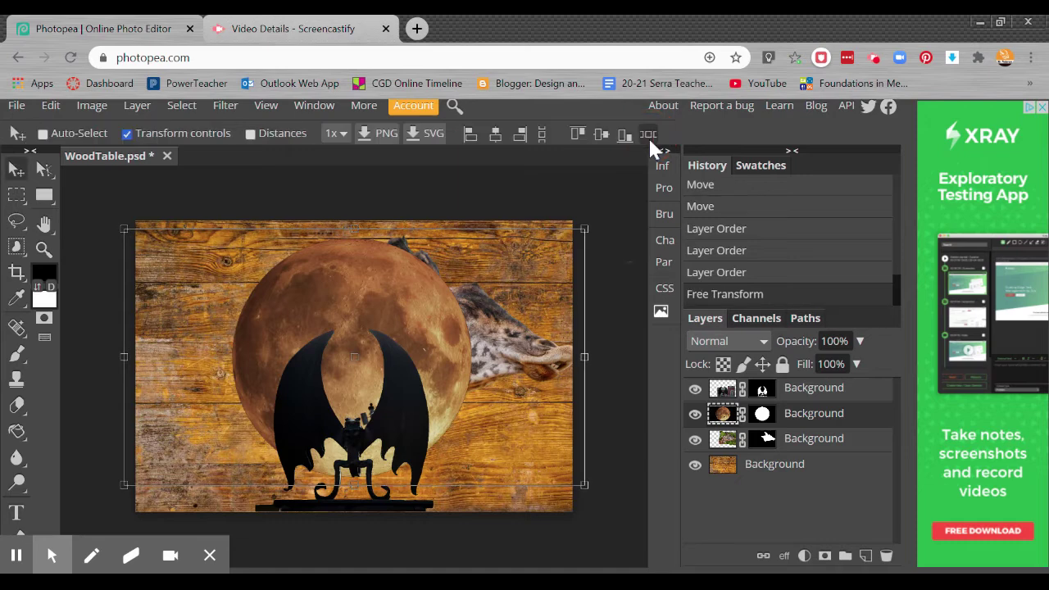
Step: Scale the giraffe layer to about 70%, rotate it about -14°, and position the head so its snout pokes out from behind the moon
click(797, 441)
mouse_move(534, 352)
mouse_down()
mouse_move(546, 312)
mouse_move(549, 344)
mouse_move(561, 314)
mouse_move(532, 332)
mouse_up()
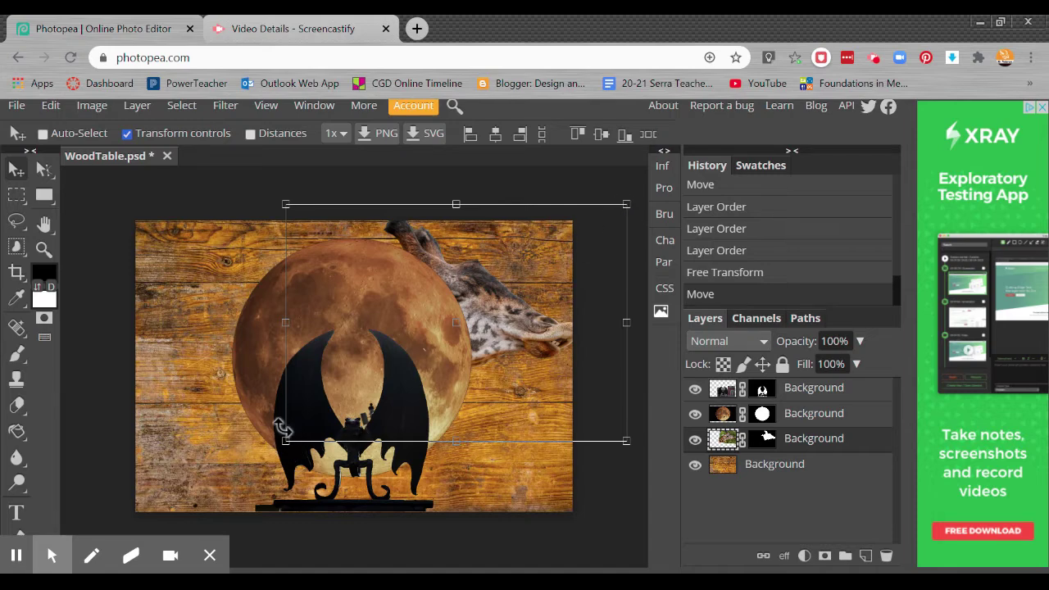
drag(287, 443, 387, 371)
drag(633, 189, 597, 174)
drag(538, 288, 504, 340)
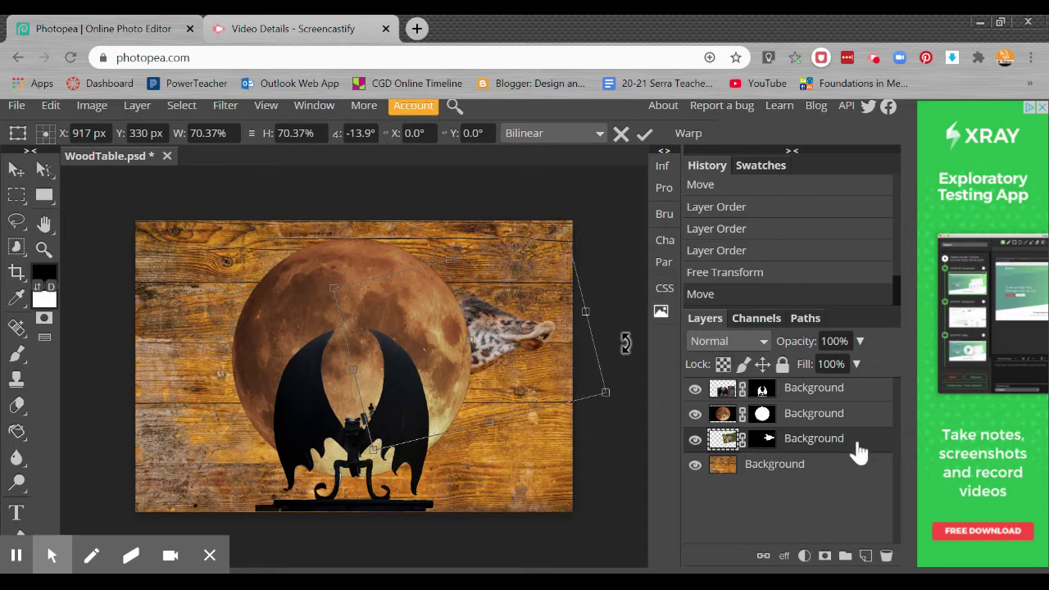
Step: Reorder the giraffe layer between the gargoyle and the moon, and move the head slightly left behind the gargoyle's wing
drag(860, 451, 831, 415)
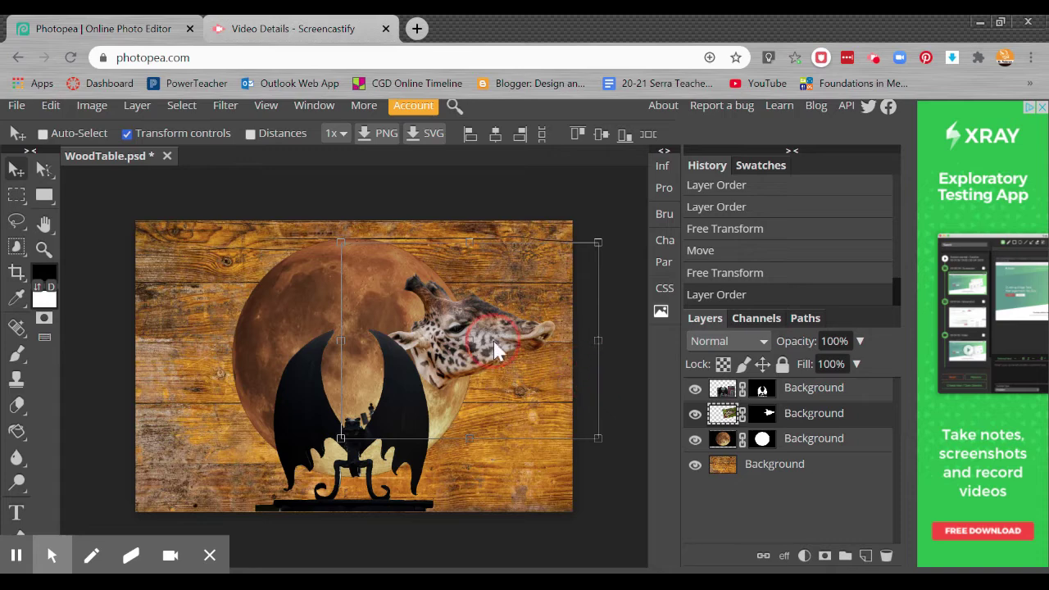
mouse_move(496, 348)
mouse_down()
mouse_move(482, 354)
mouse_move(475, 337)
mouse_move(517, 336)
mouse_move(483, 348)
mouse_up()
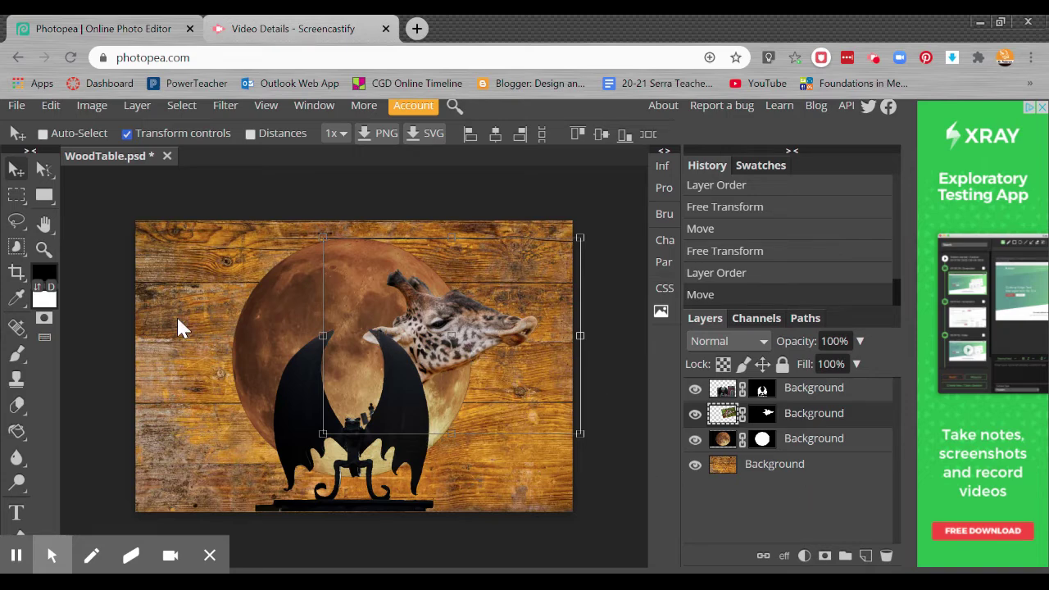
Step: Duplicate the giraffe layer and move the copy left until its snout reaches the original head's ear
click(850, 421)
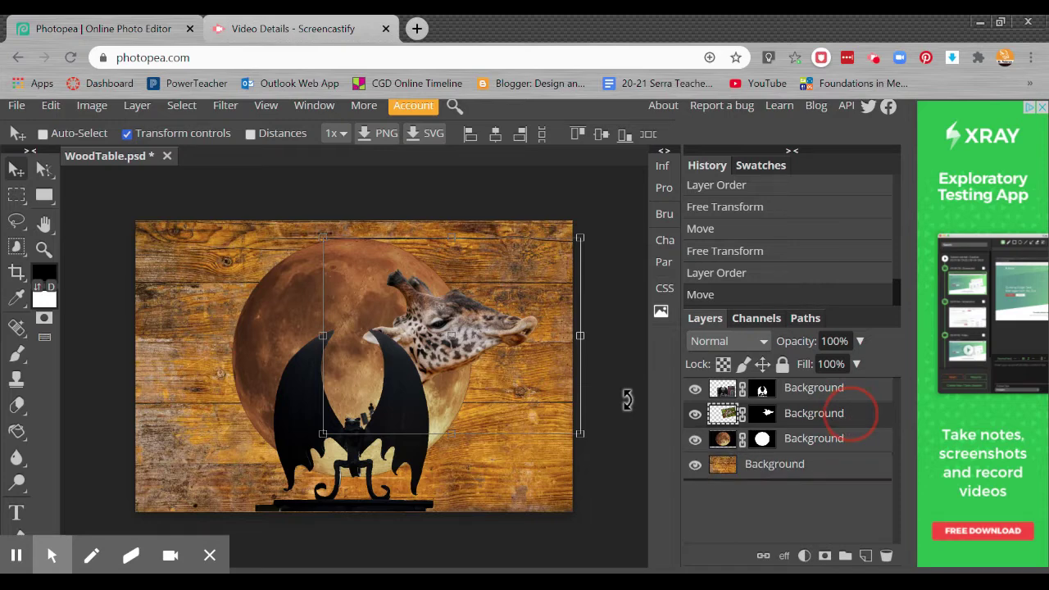
drag(852, 414, 865, 556)
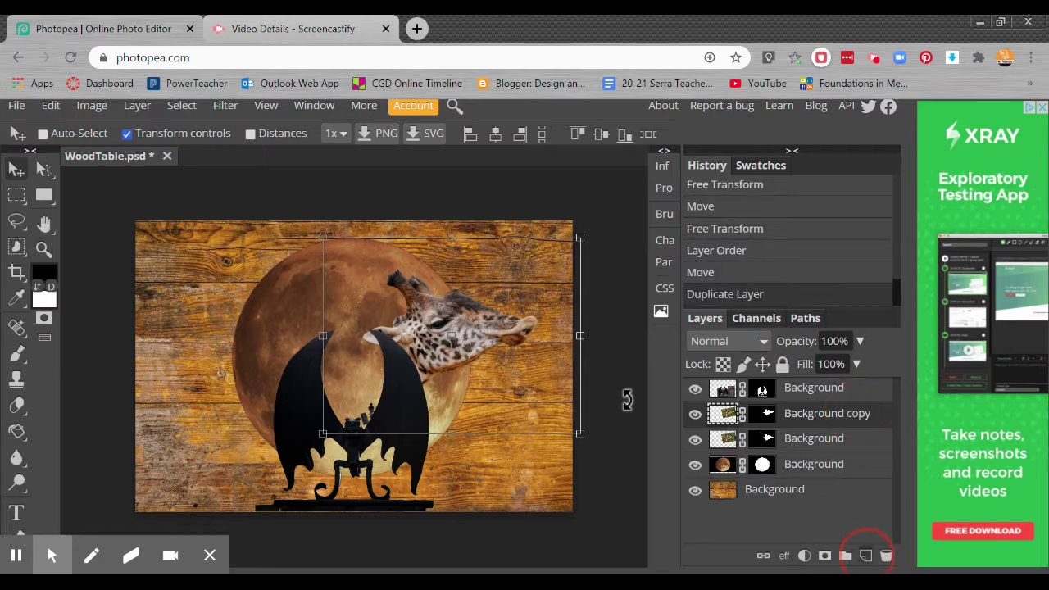
click(622, 382)
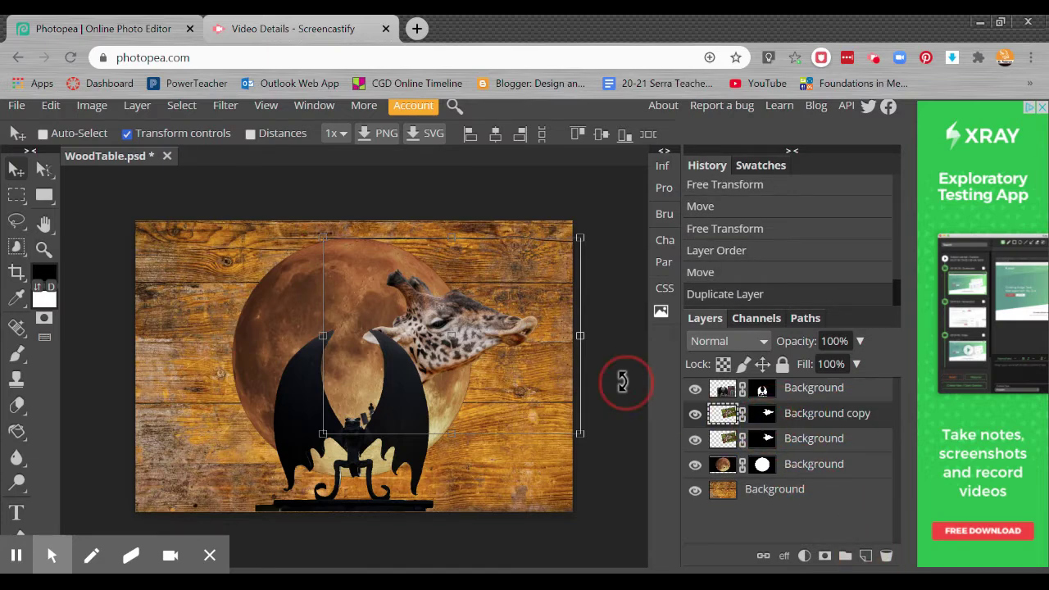
click(470, 305)
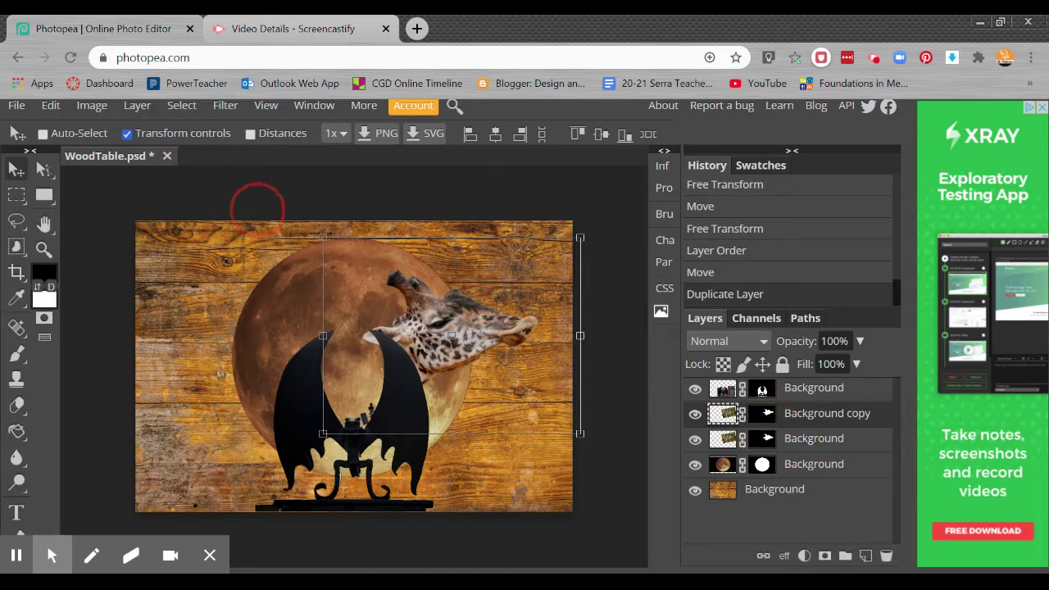
right_click(457, 316)
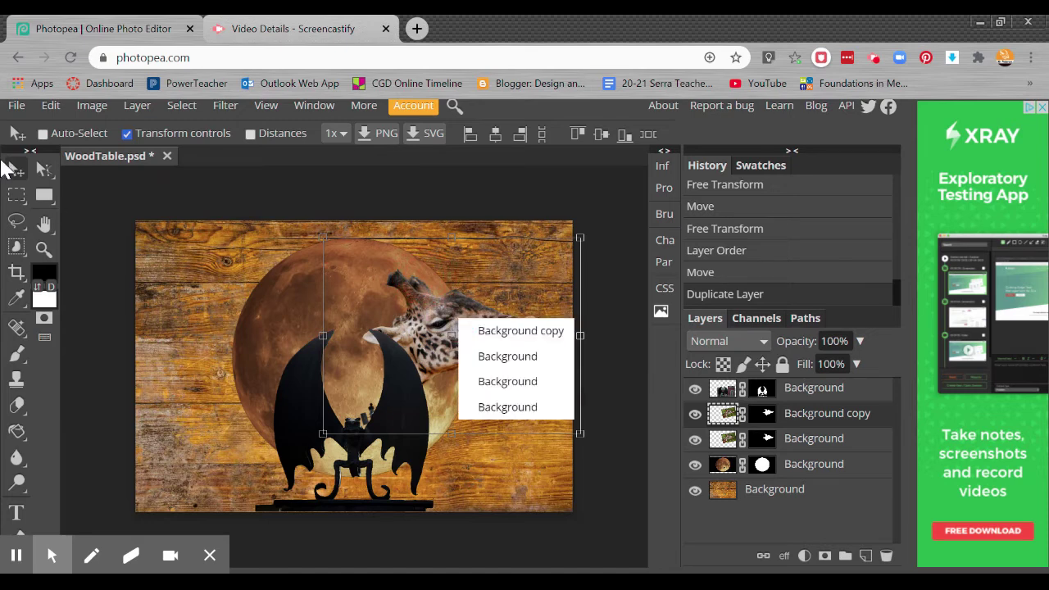
click(22, 170)
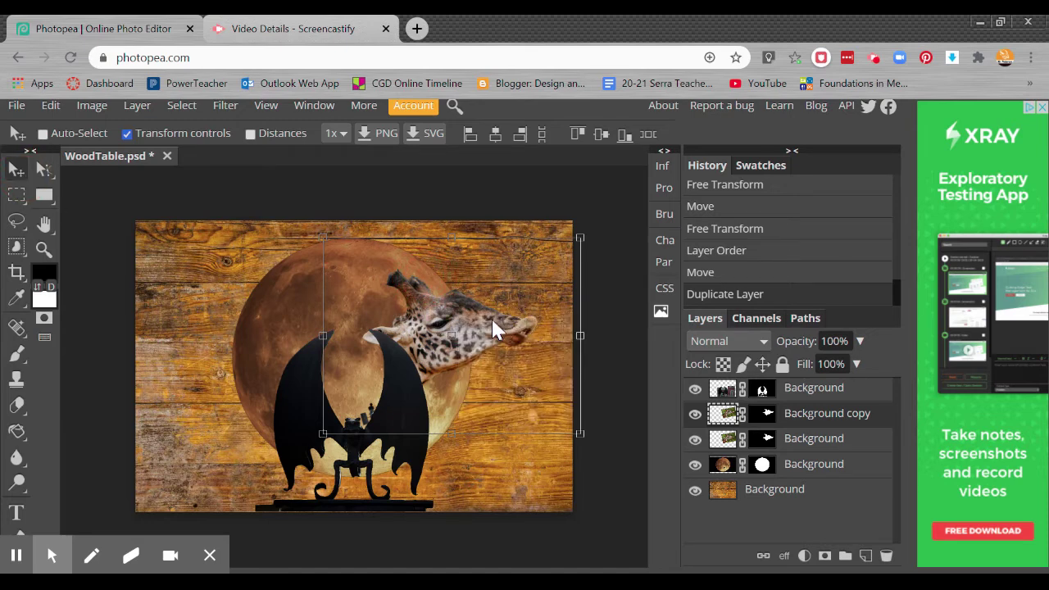
drag(492, 328, 314, 331)
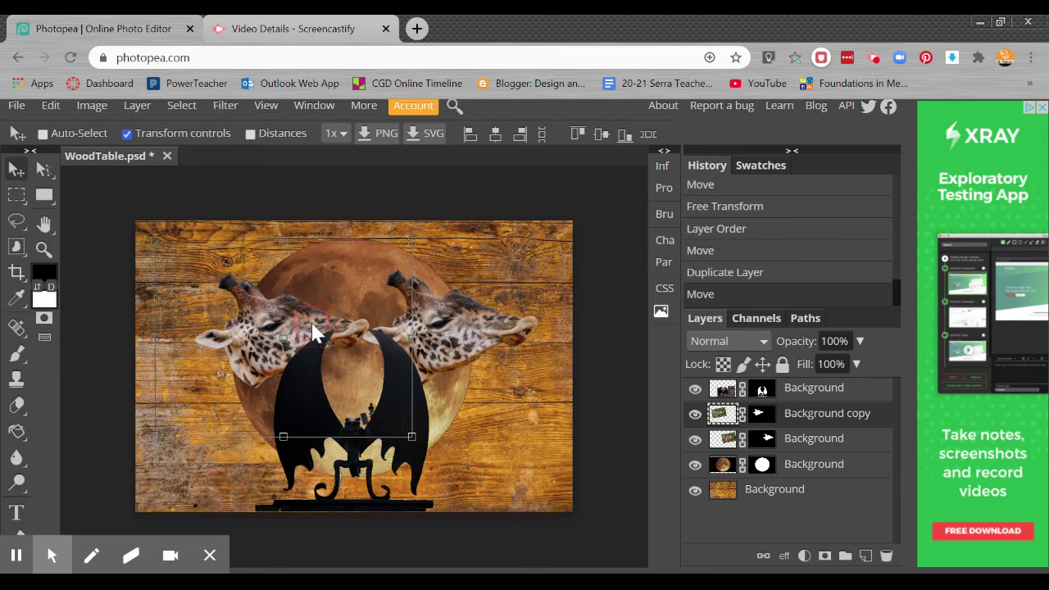
Step: Try to mirror the giraffe copy with the image's Flip Horizontally transform, and undo the flip
right_click(312, 325)
click(342, 330)
click(83, 106)
mouse_move(132, 112)
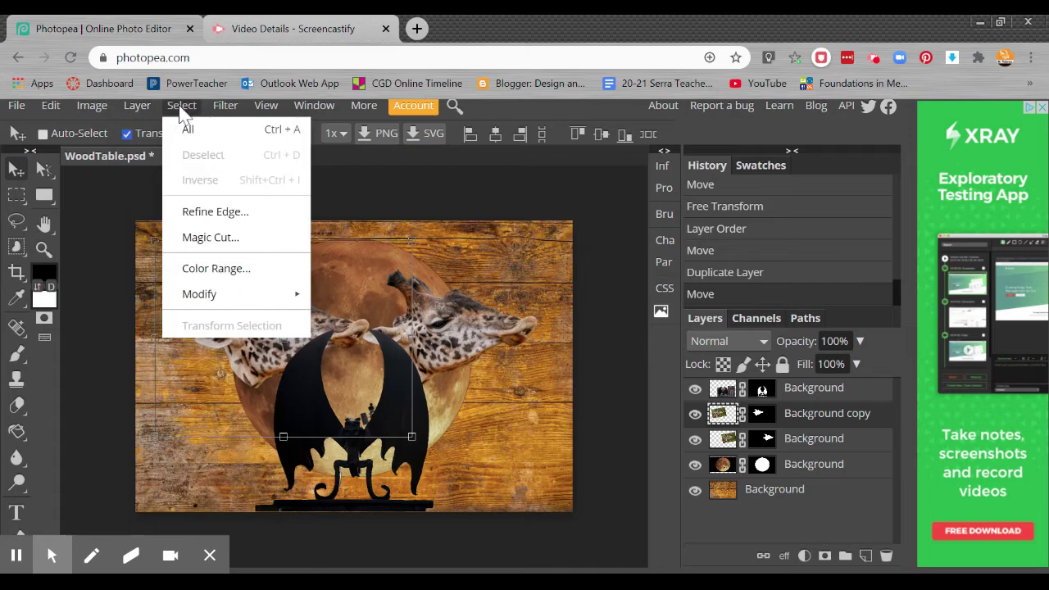
mouse_move(97, 111)
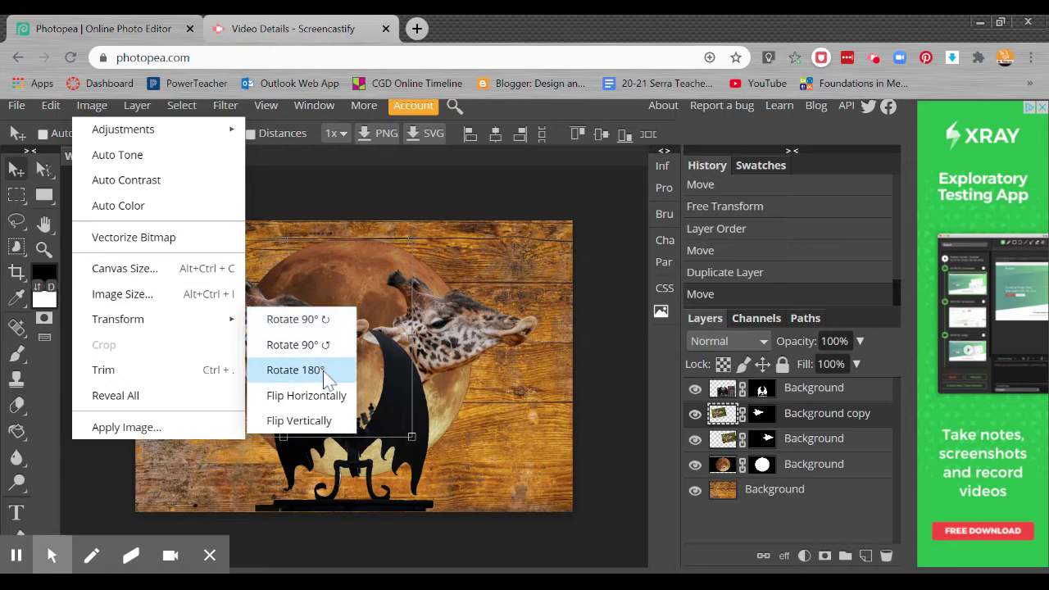
click(323, 398)
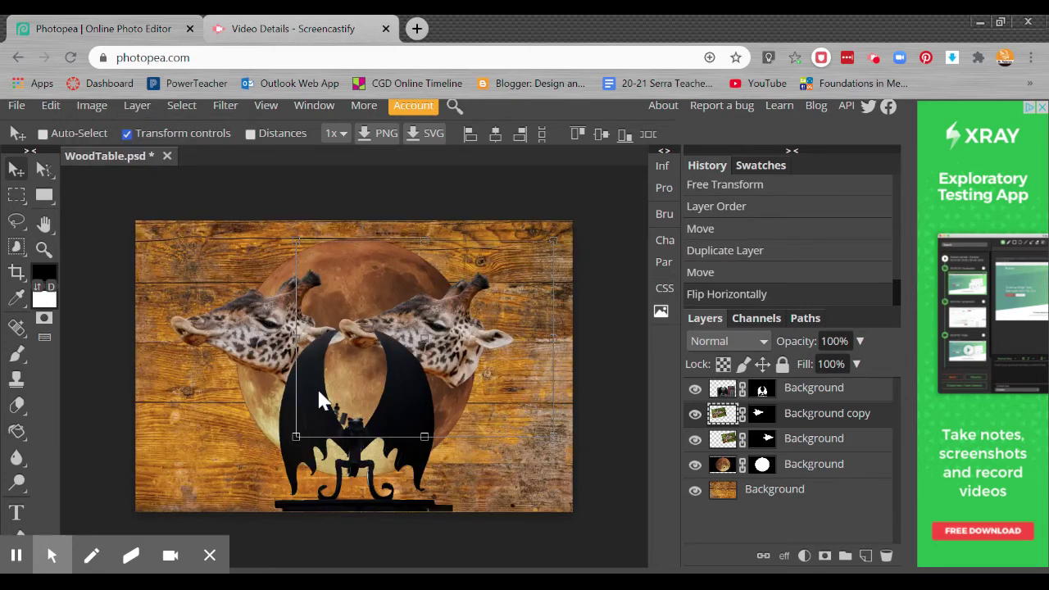
key(ctrl+z)
Step: Select the Background copy layer again and retry the image's Flip Horizontally transform
click(800, 493)
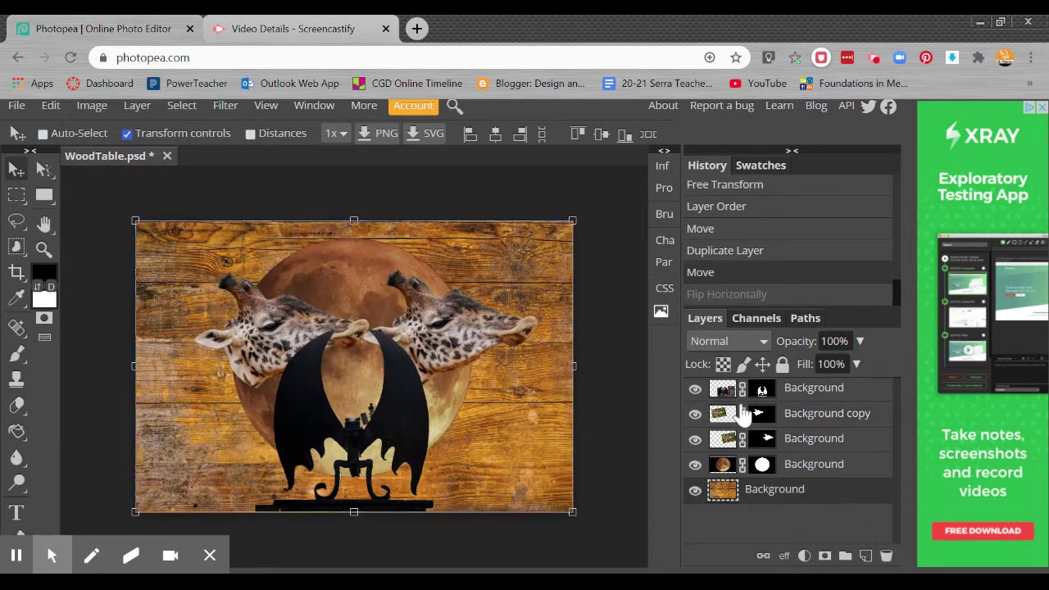
click(807, 417)
click(92, 106)
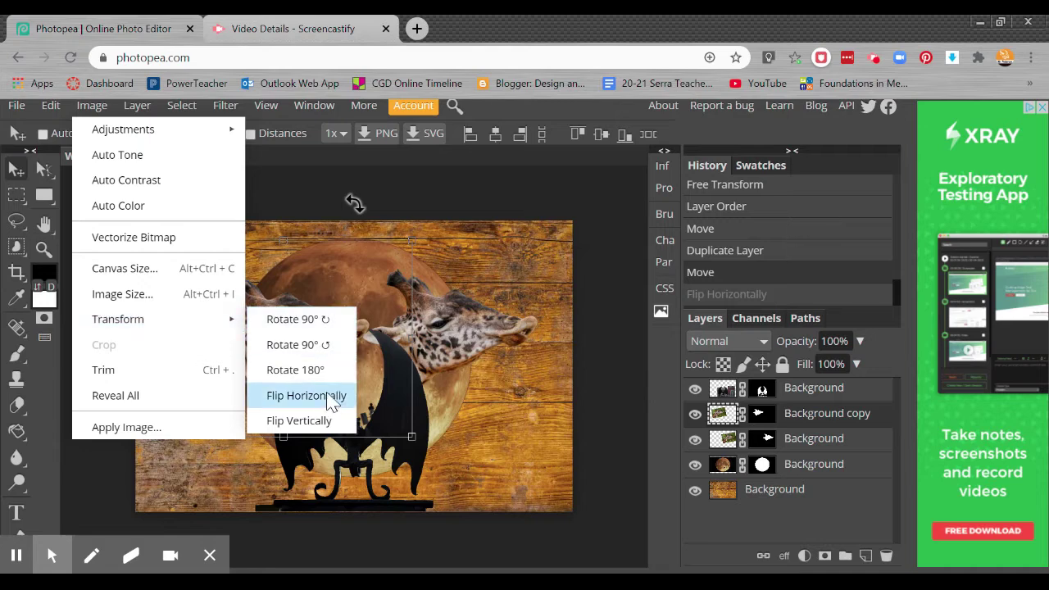
click(319, 396)
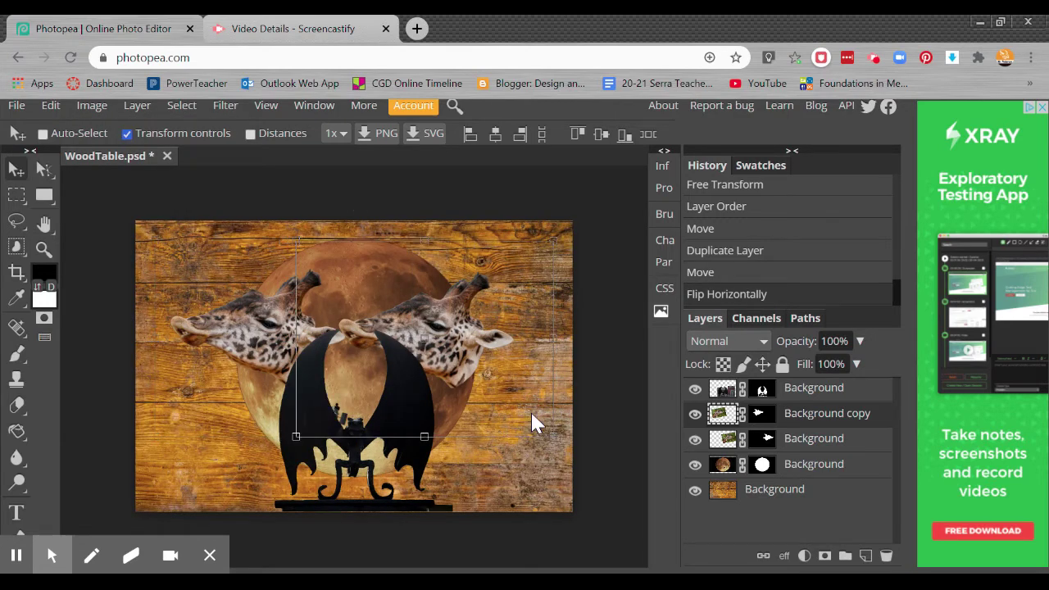
Step: Select the original giraffe layer's mask and apply the image's Flip Horizontally transform once more
click(801, 502)
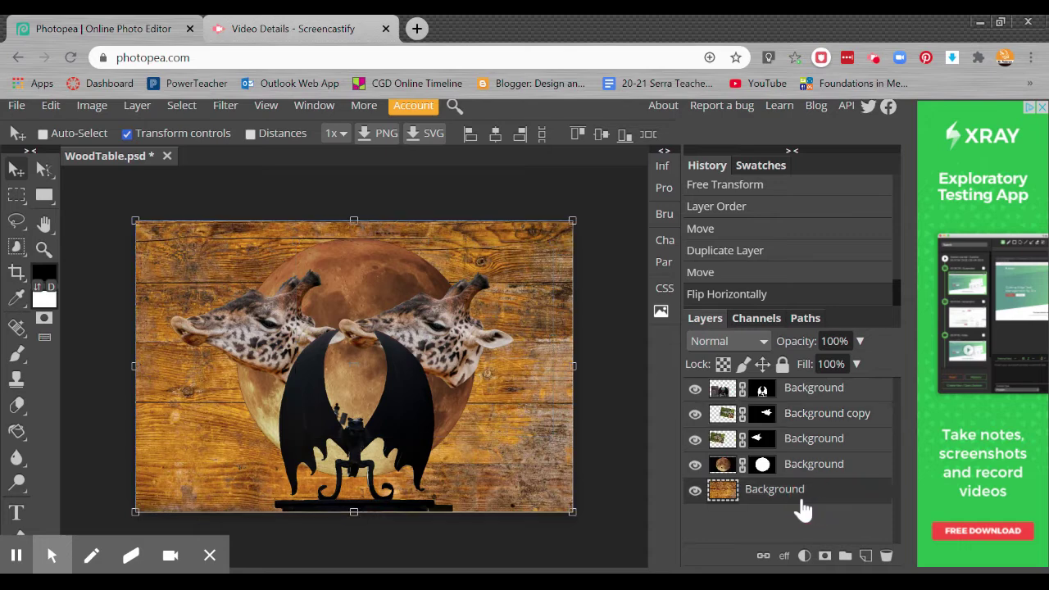
click(765, 441)
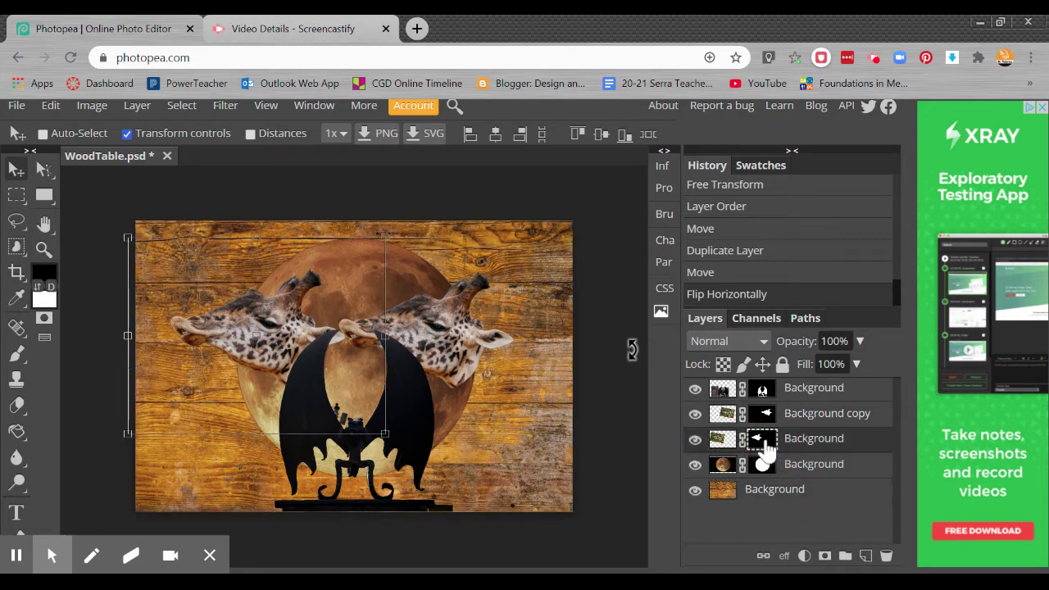
click(92, 105)
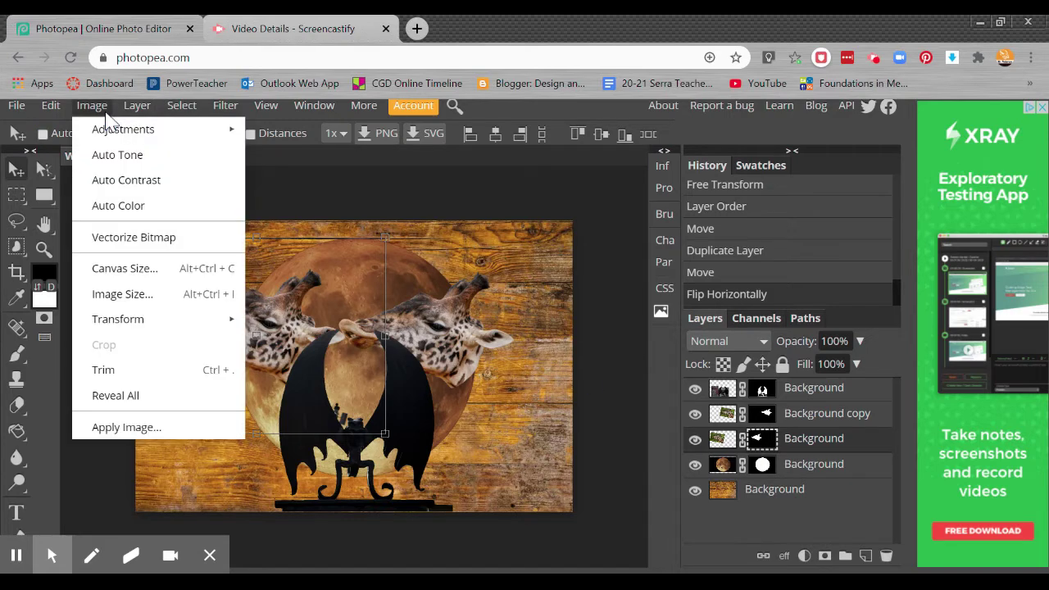
mouse_move(188, 326)
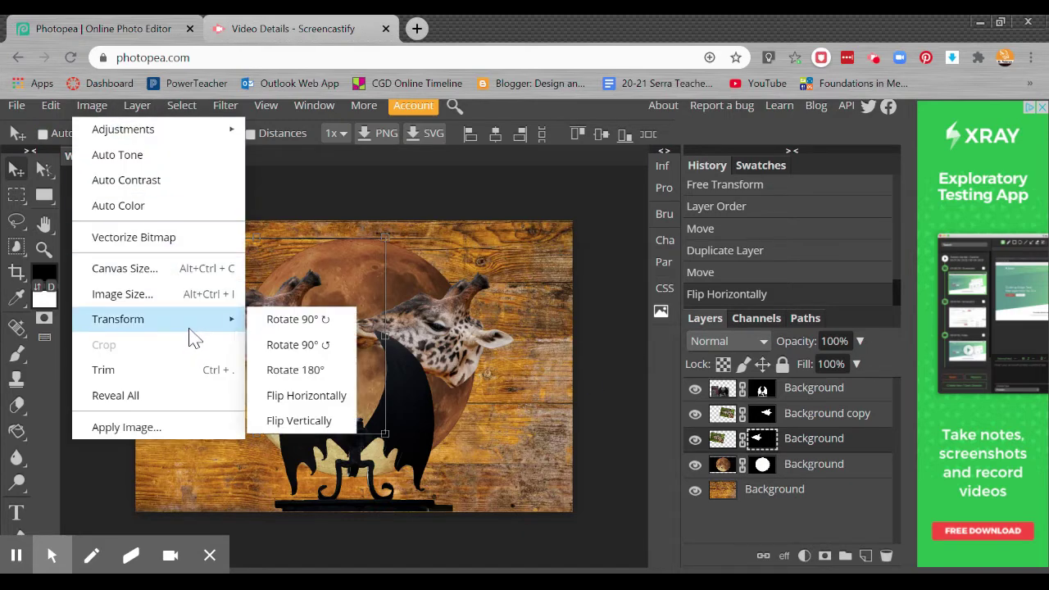
click(307, 401)
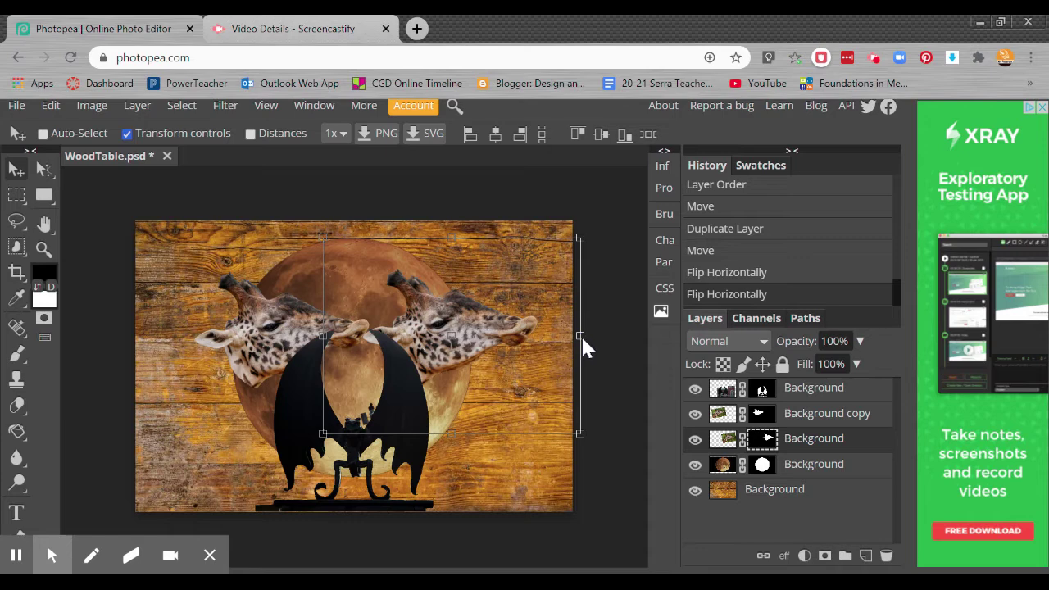
Step: Mirror the original giraffe head by transforming it to about 99% width, and place it facing left behind the copy near the canvas's left edge
drag(580, 336, 83, 320)
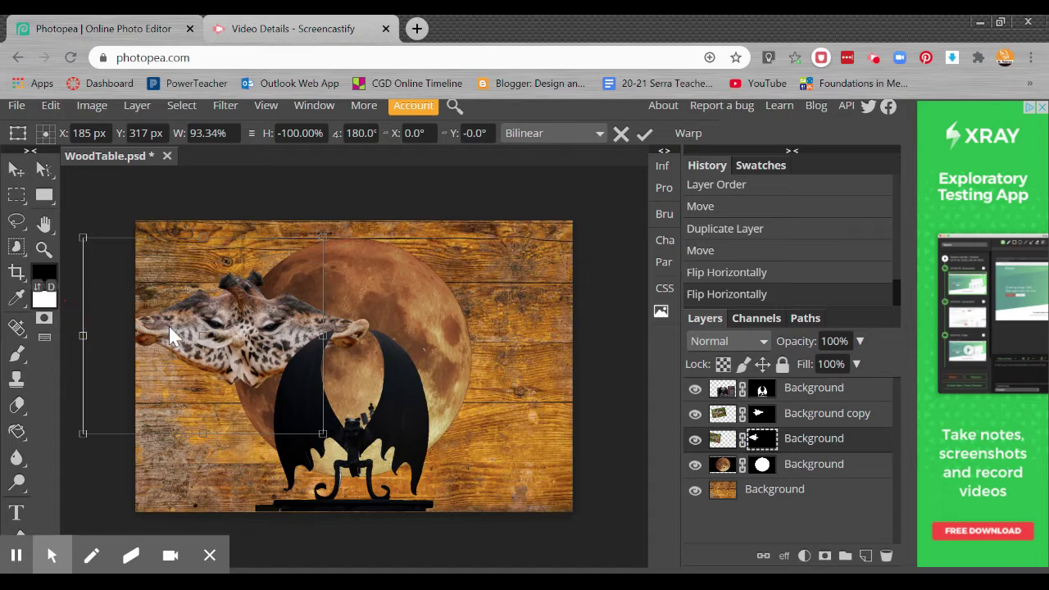
drag(168, 327, 313, 279)
mouse_move(227, 289)
mouse_down()
mouse_move(194, 286)
mouse_move(212, 286)
mouse_up()
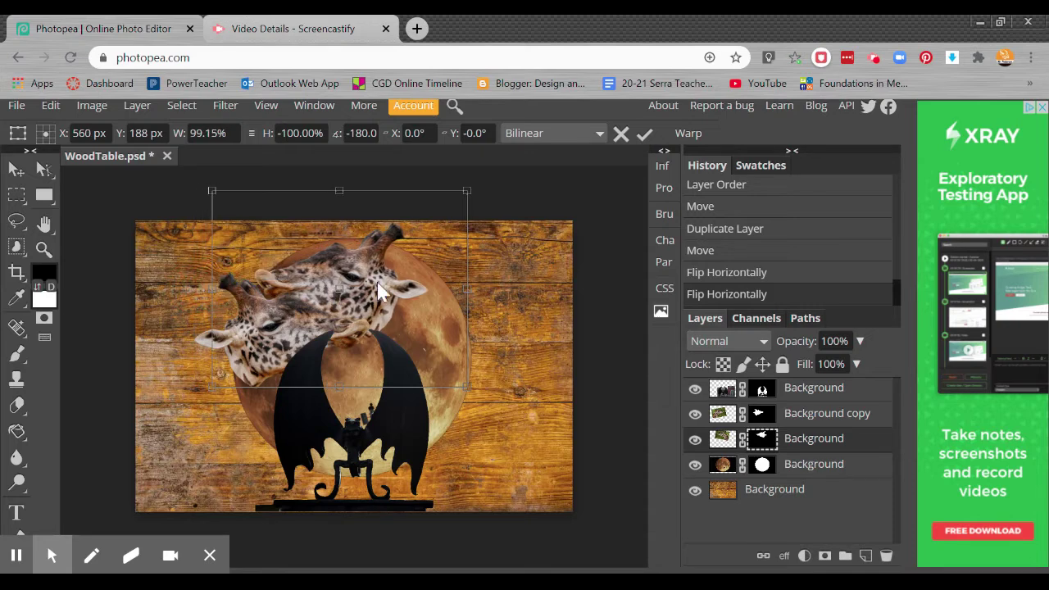
drag(381, 292, 262, 315)
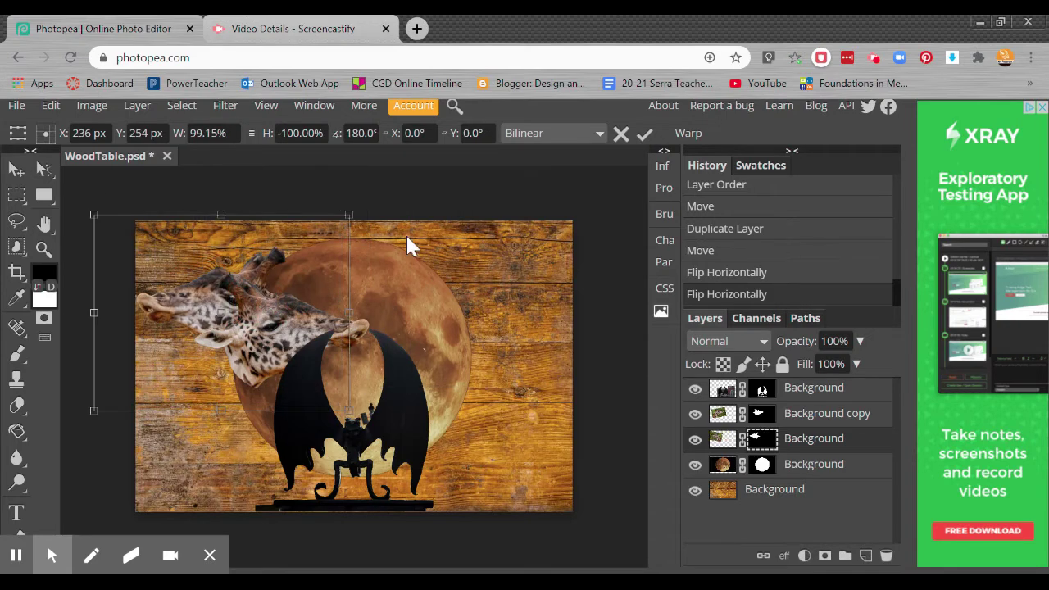
click(644, 134)
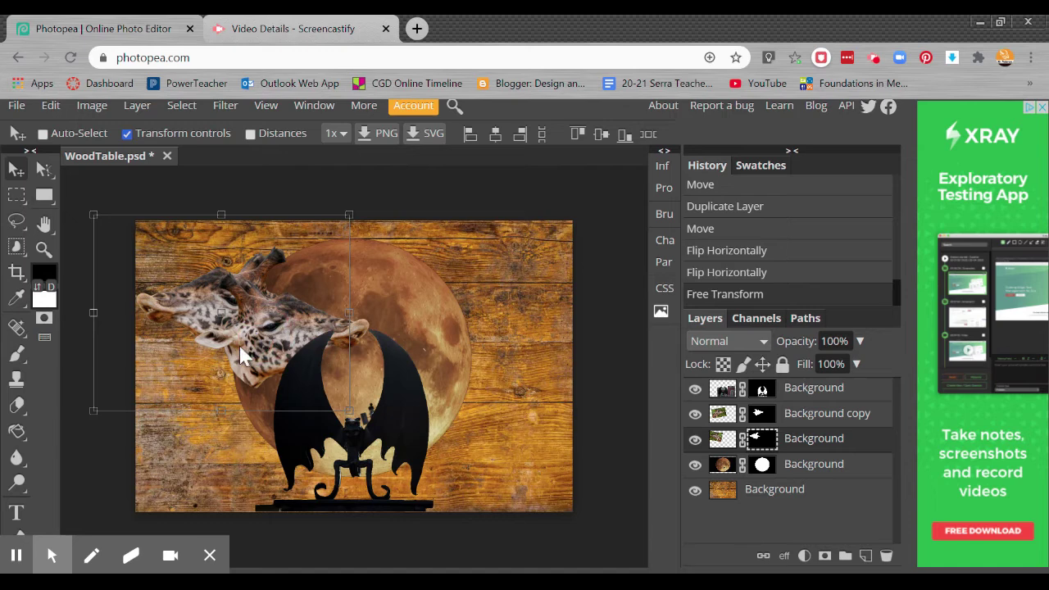
mouse_move(238, 361)
mouse_down()
mouse_move(267, 377)
mouse_move(240, 357)
mouse_up()
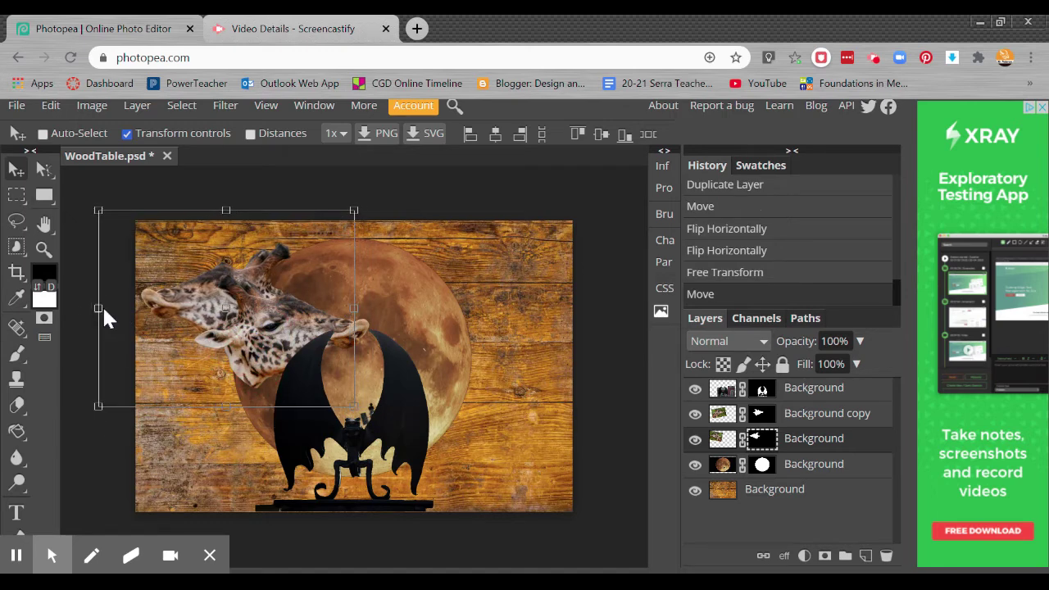
Step: Narrow the original giraffe head to 76.92% width and place it directly over the giraffe copy
drag(100, 309, 159, 310)
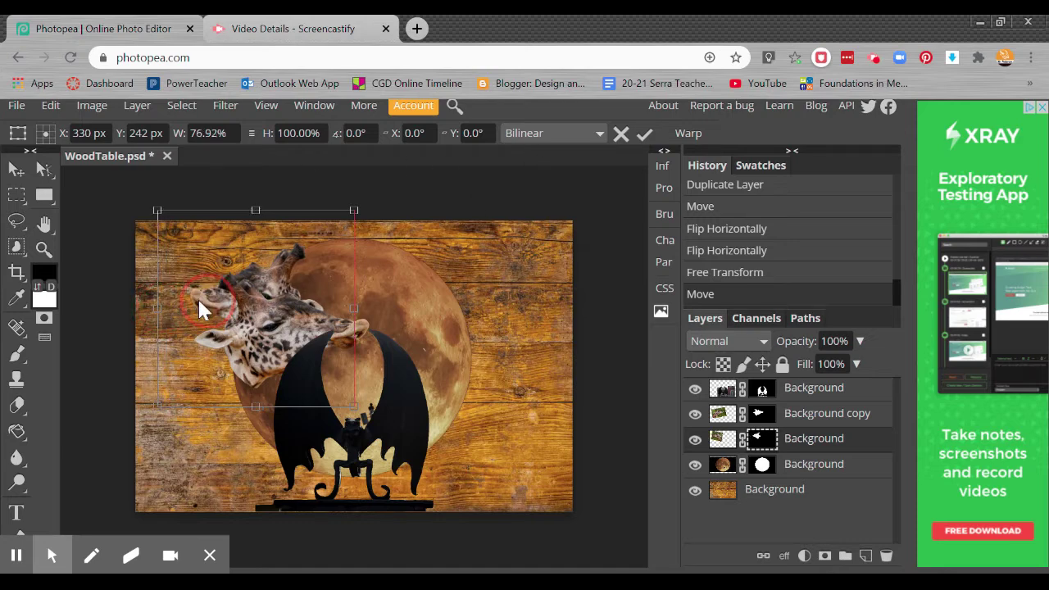
drag(198, 297, 148, 309)
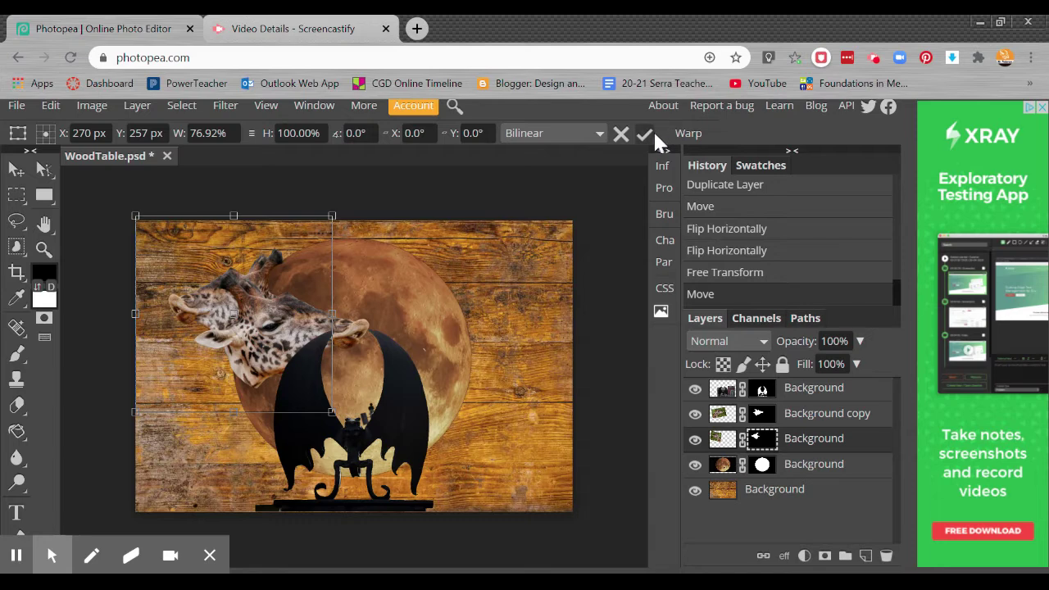
click(650, 133)
drag(282, 352, 291, 380)
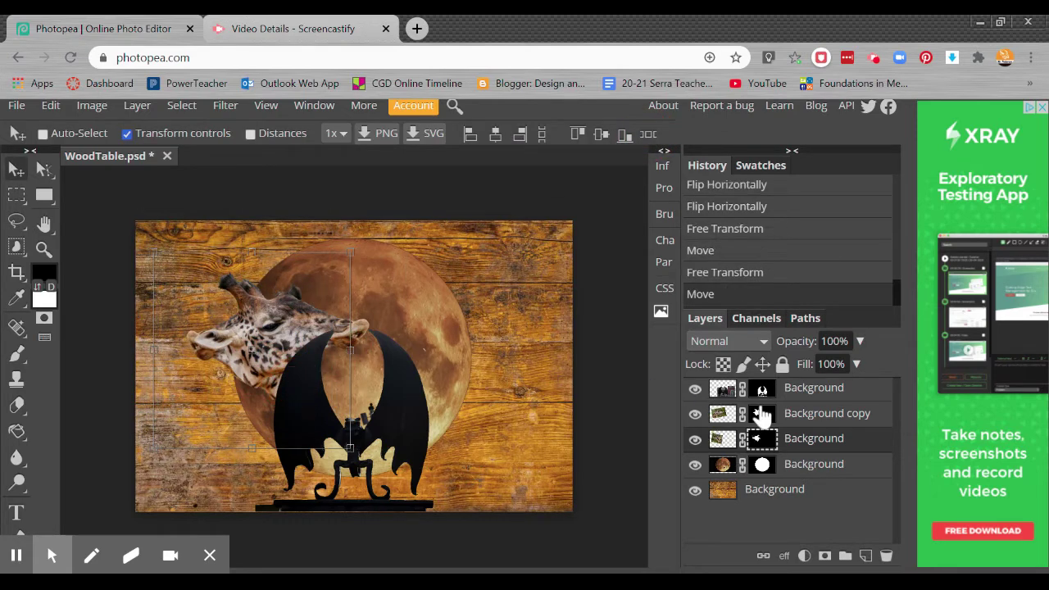
Step: Select the Background copy layer and move its giraffe head to the moon's right side, partly behind the gargoyle's wing
click(825, 415)
click(292, 312)
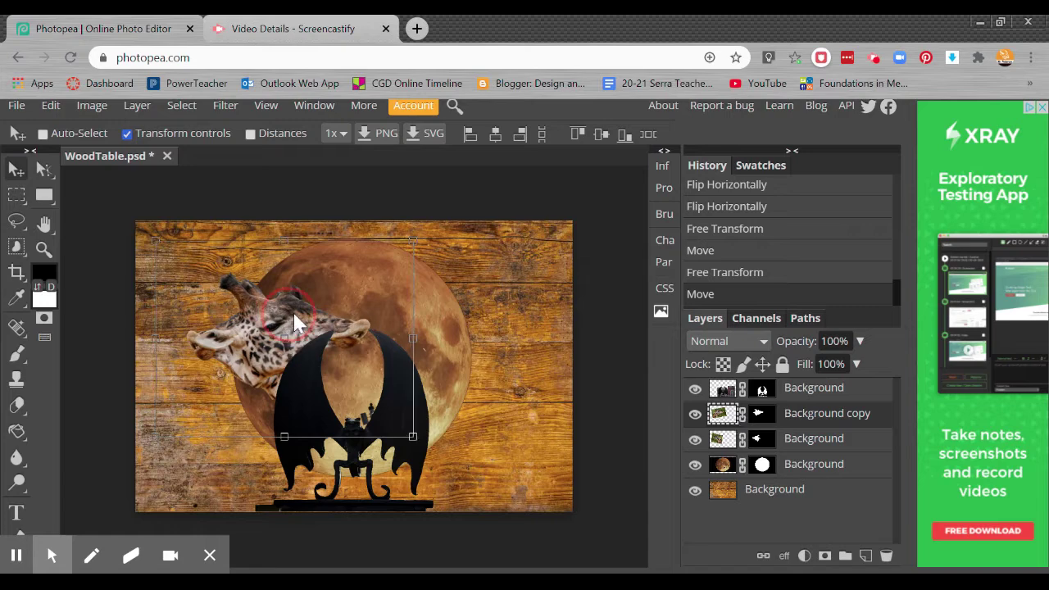
drag(295, 322, 460, 333)
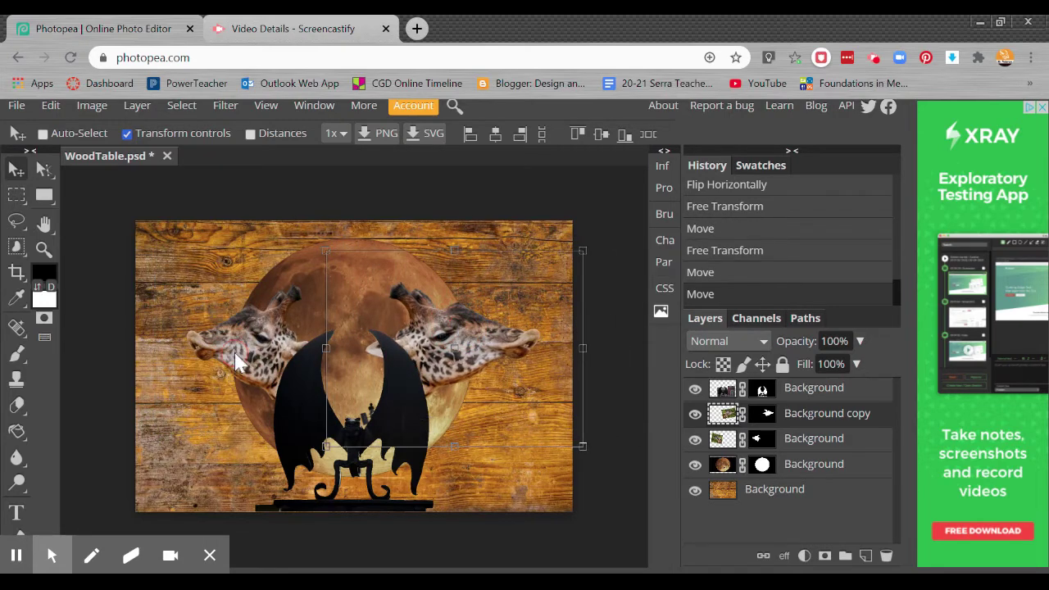
Step: Widen the left-facing giraffe head outward to match the other head's size, and align it symmetrically on the moon's left side
click(801, 440)
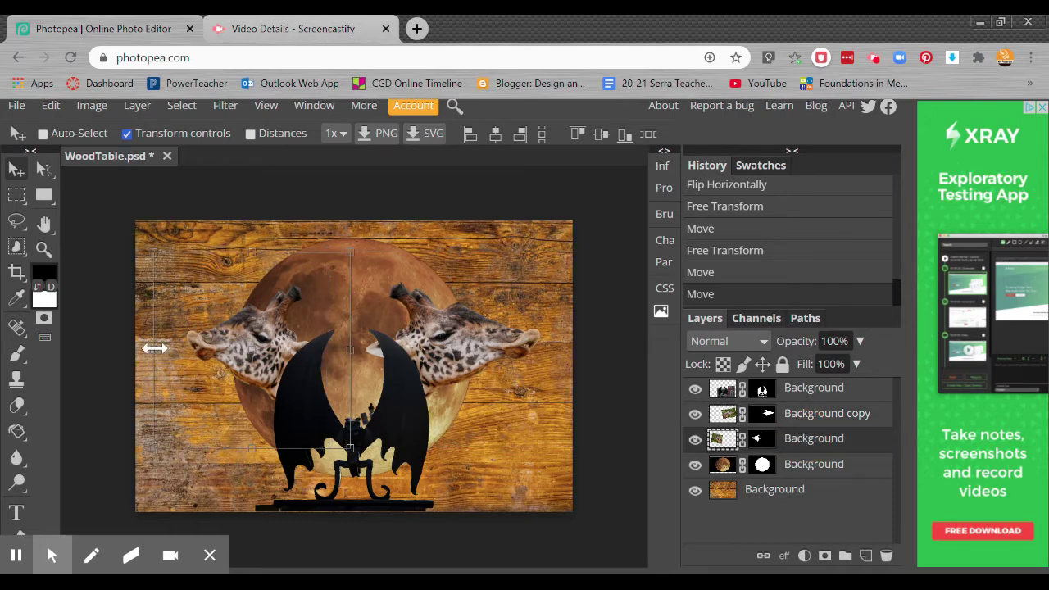
drag(155, 349, 113, 350)
key(Return)
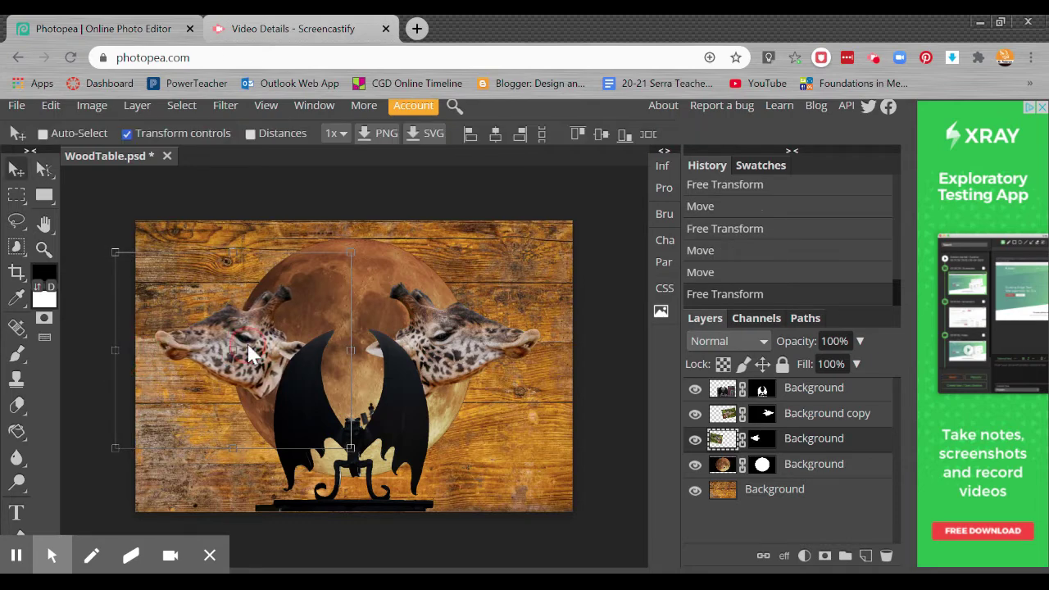
drag(258, 364, 270, 357)
click(459, 345)
drag(459, 346, 468, 356)
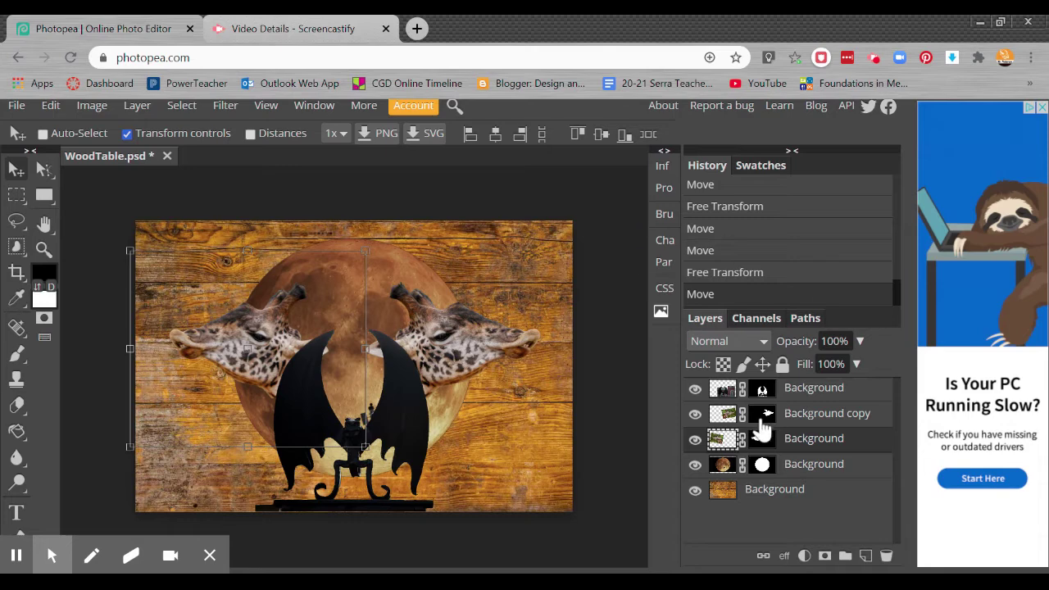
Step: Go through the layers down to the wood background and add a Hue/Saturation adjustment layer directly above it
click(819, 395)
click(819, 418)
click(822, 445)
click(820, 469)
click(822, 492)
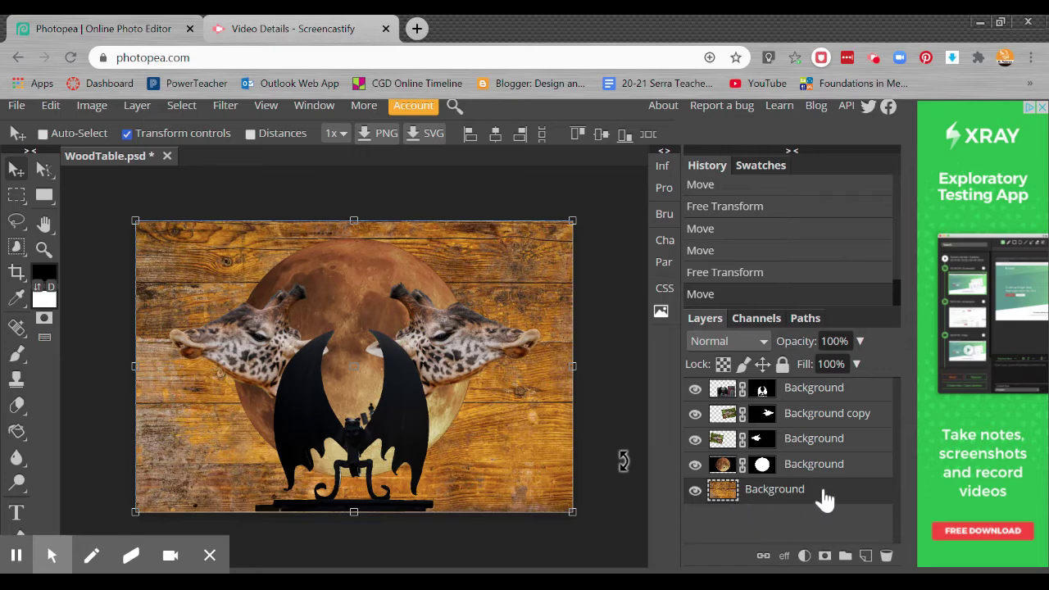
click(805, 556)
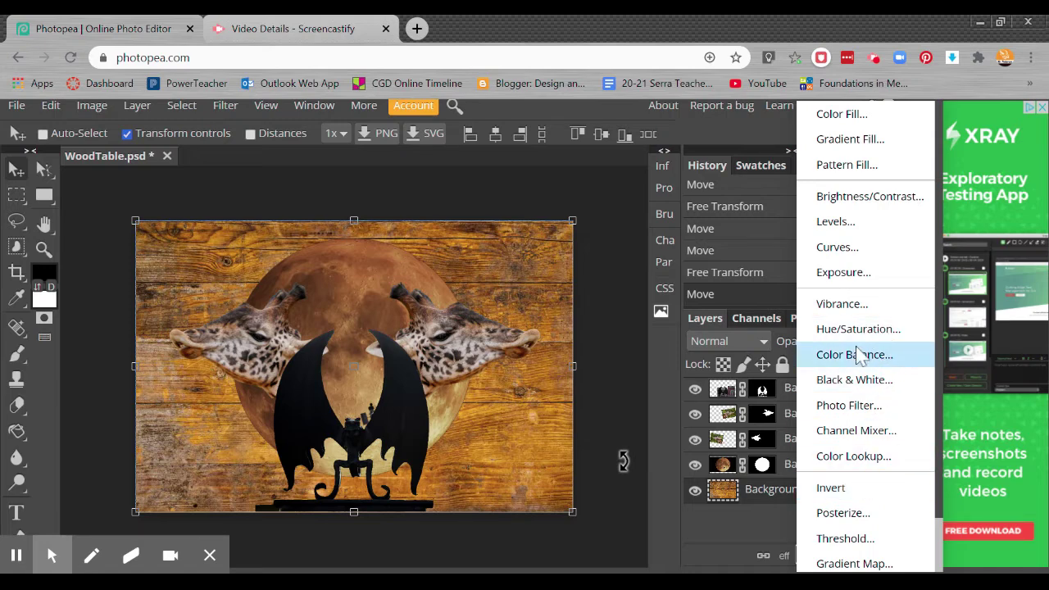
click(898, 335)
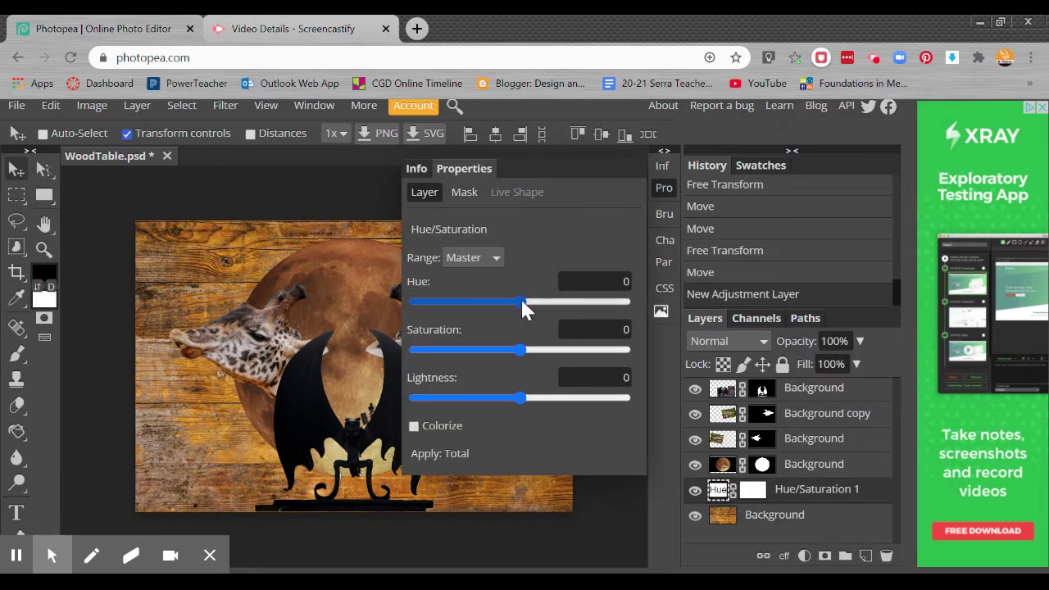
Step: Try tinting the wood green with Hue 58, Saturation 1 and Lightness -3
mouse_move(523, 301)
mouse_down()
mouse_move(422, 303)
mouse_move(570, 307)
mouse_move(522, 304)
mouse_up()
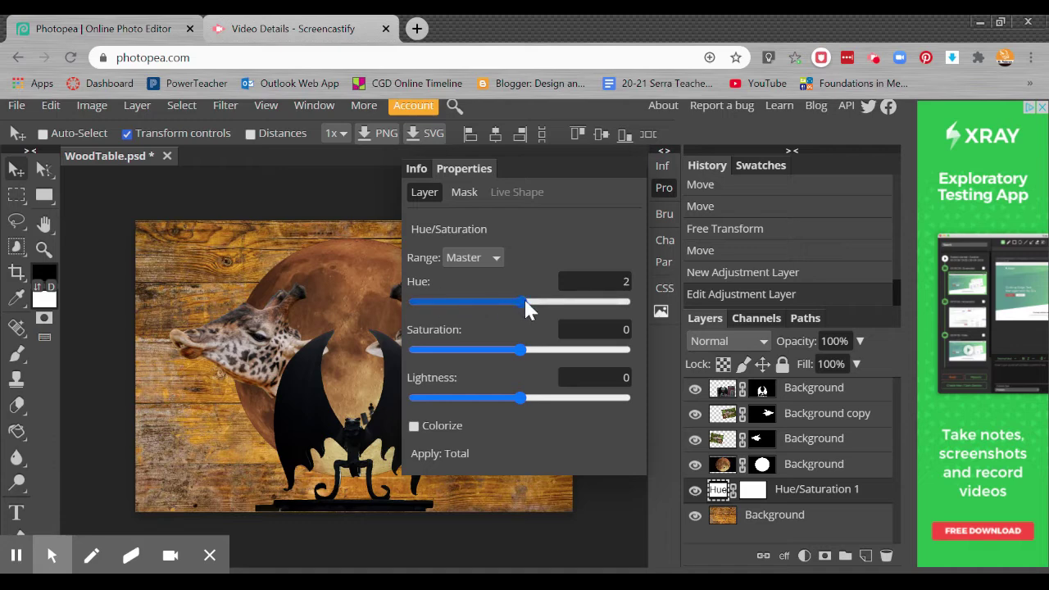
drag(527, 305, 558, 314)
mouse_move(521, 350)
mouse_down()
mouse_move(609, 349)
mouse_move(408, 349)
mouse_move(521, 351)
mouse_up()
mouse_move(522, 400)
mouse_down()
mouse_move(452, 399)
mouse_move(595, 407)
mouse_move(544, 410)
mouse_move(517, 397)
mouse_up()
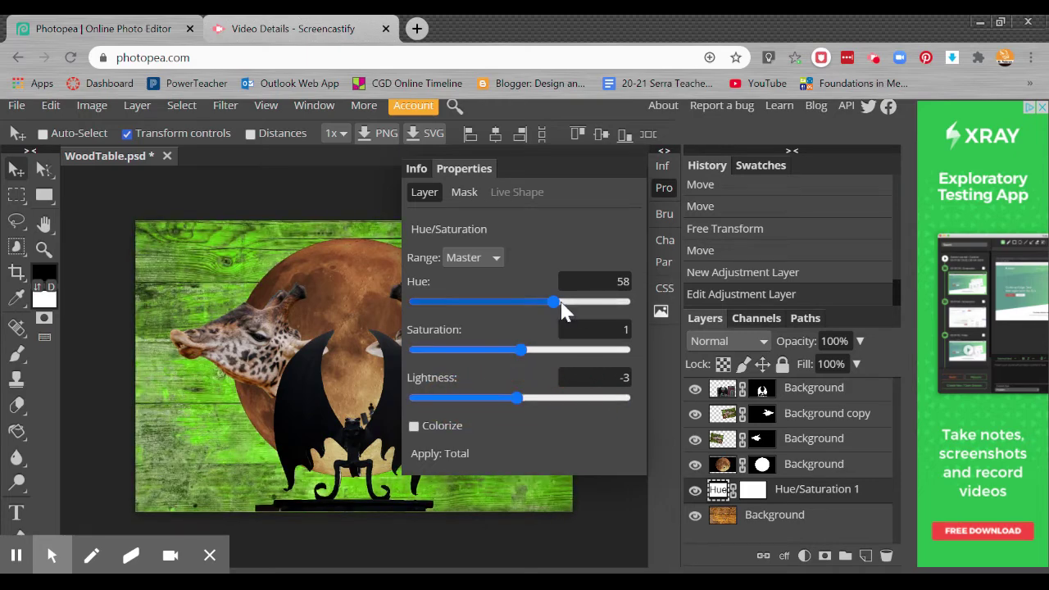
Step: Tint the wood purple with Hue -104, Saturation -62 and Lightness -21, and close the adjustment's properties
drag(558, 303, 462, 316)
drag(517, 363, 458, 363)
mouse_move(518, 408)
mouse_down()
mouse_move(468, 408)
mouse_move(508, 408)
mouse_move(498, 407)
mouse_up()
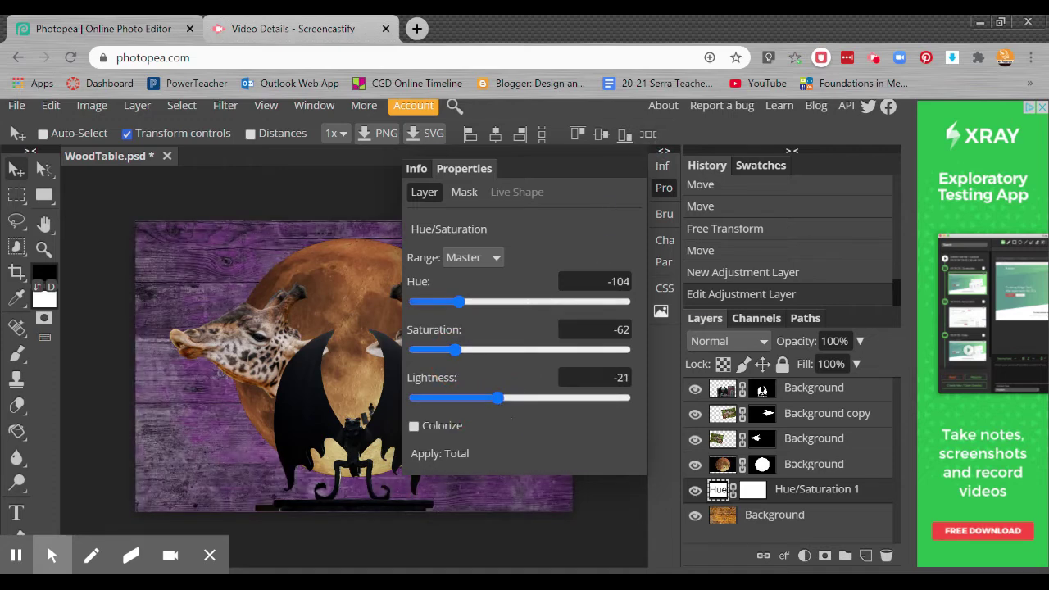
click(849, 516)
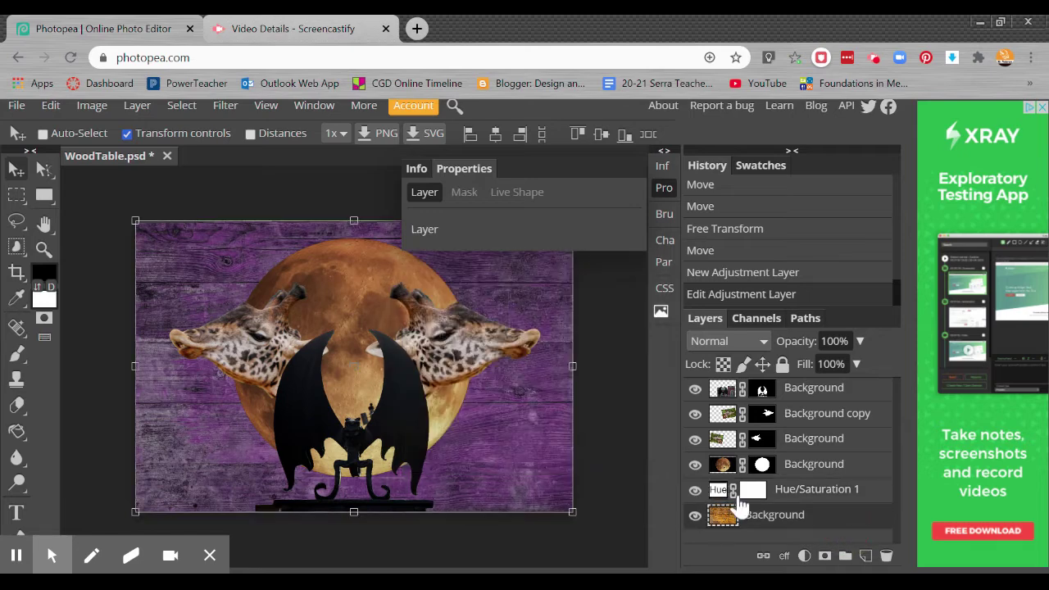
click(662, 154)
click(663, 157)
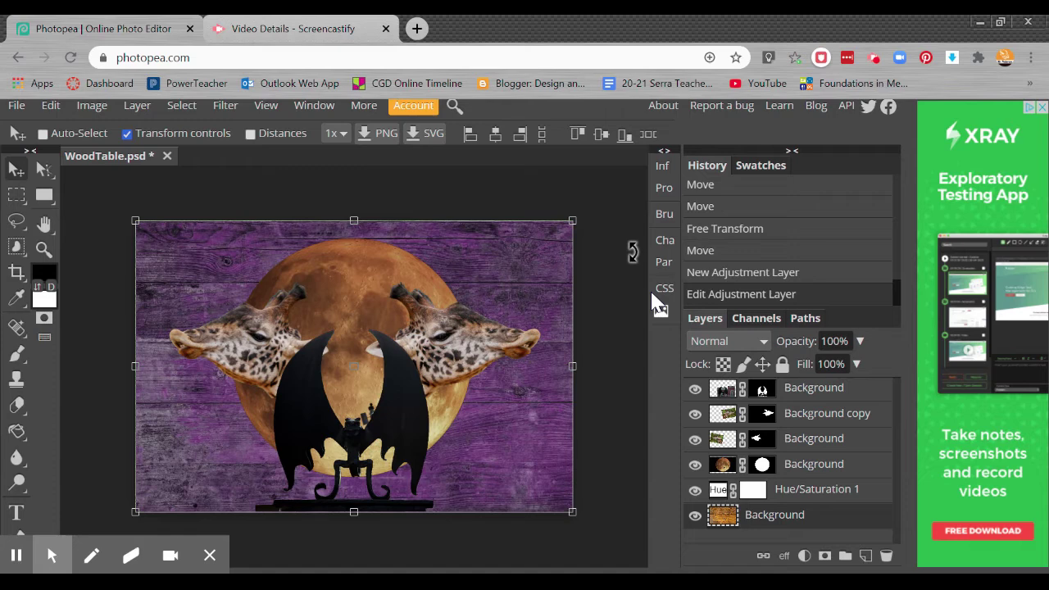
Step: Add an Outer Glow style to the moon layer and move the Layer Style dialog off the moon
click(823, 474)
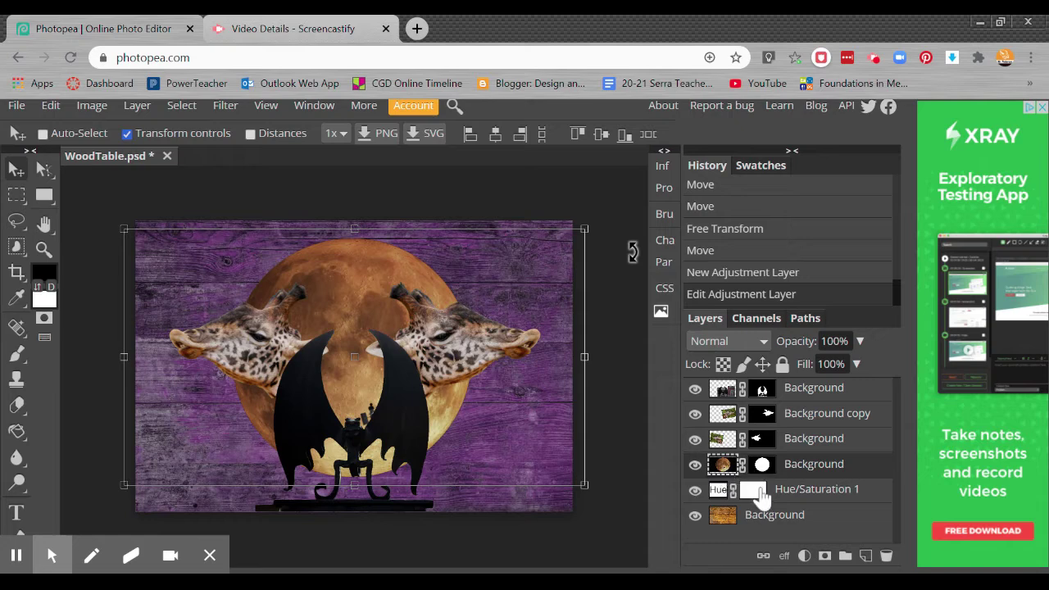
click(784, 556)
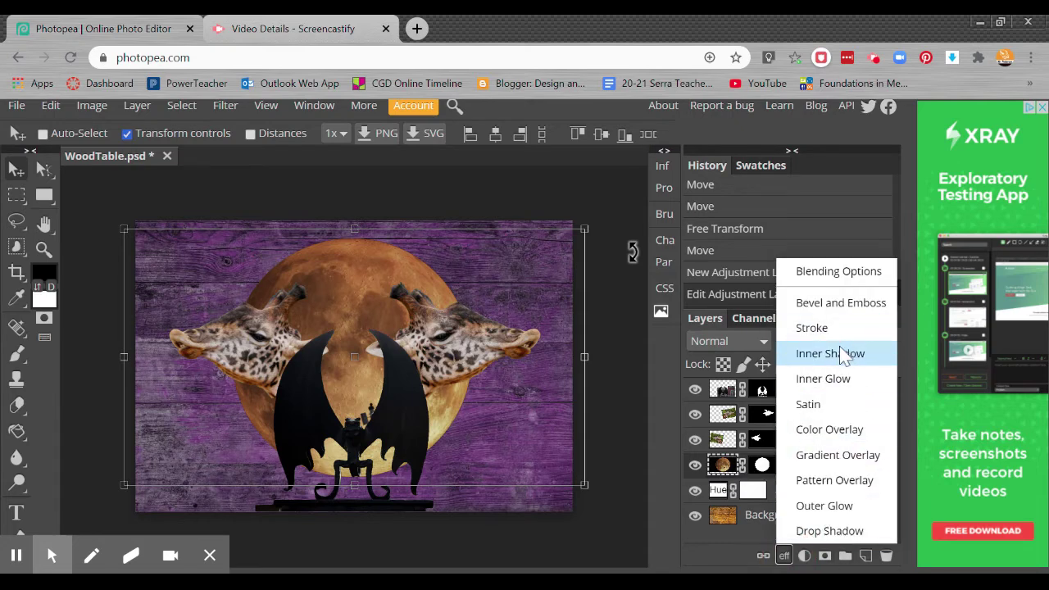
click(834, 512)
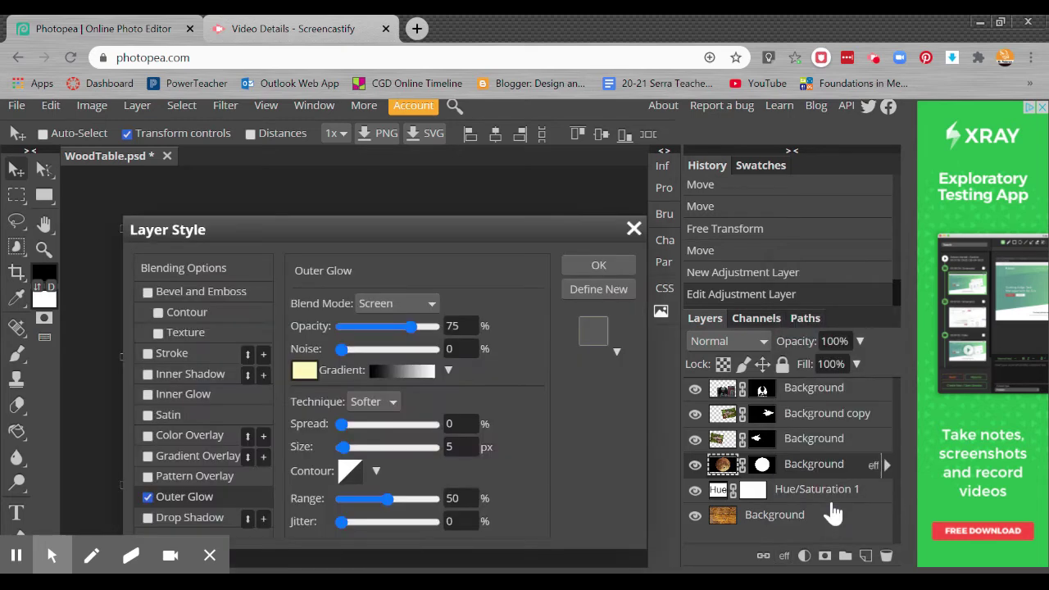
drag(379, 241, 743, 114)
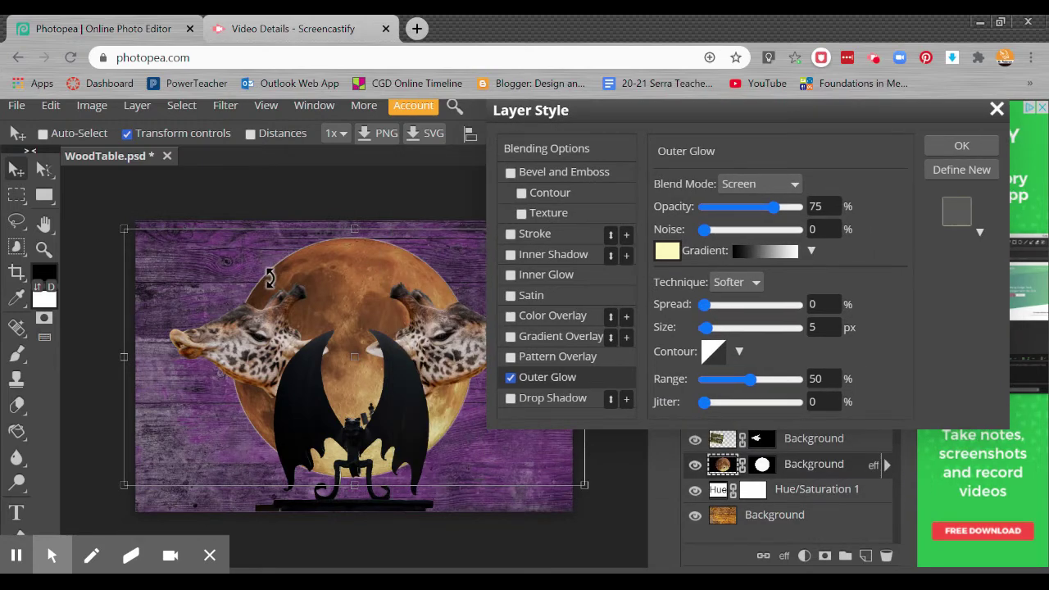
Step: Set the moon's outer glow to 4% noise, 43% spread and a size of 111 px
drag(705, 230, 708, 229)
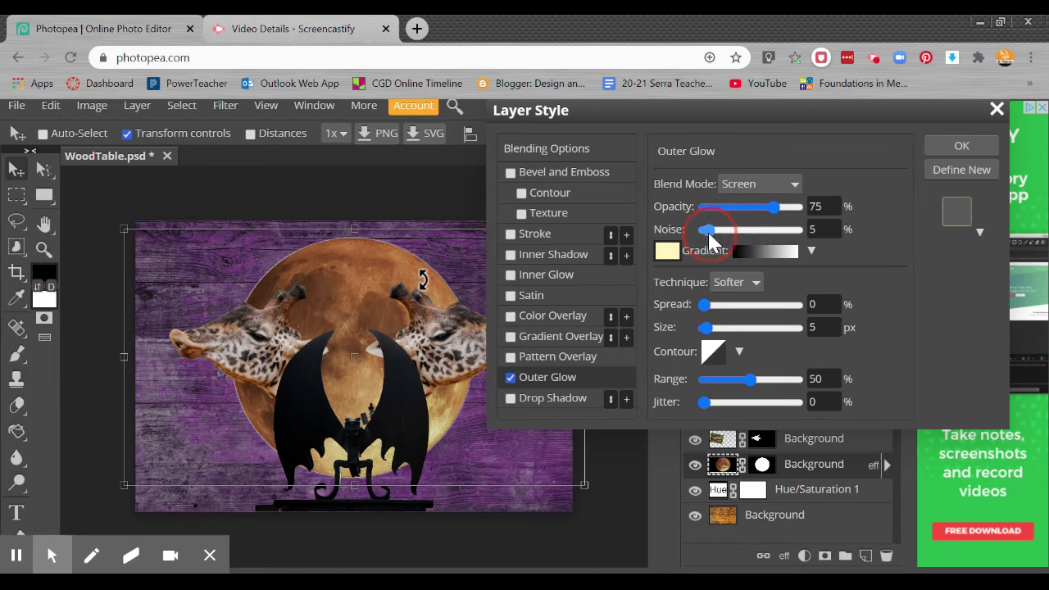
click(706, 305)
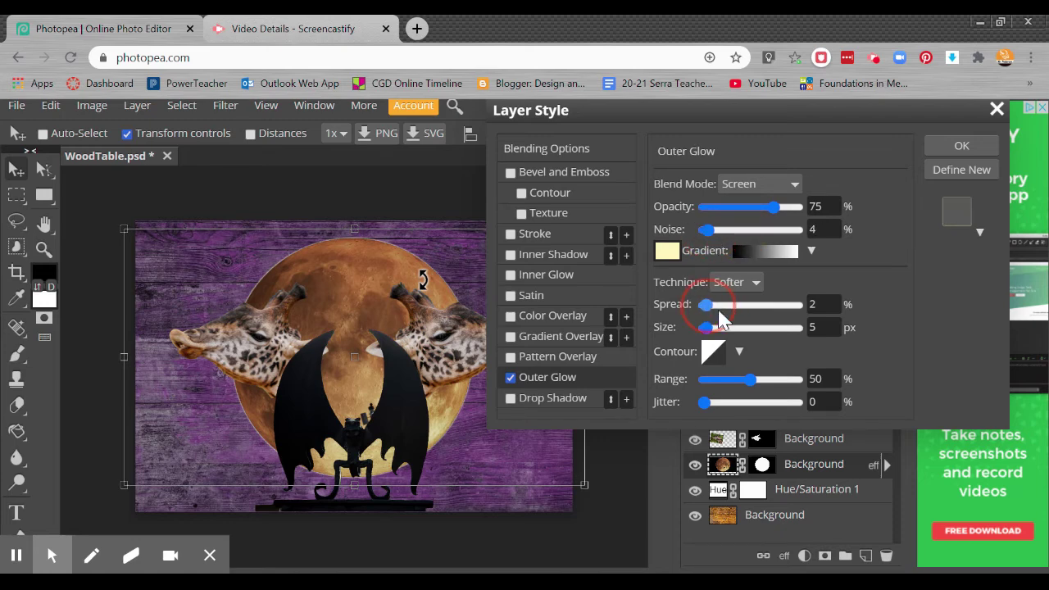
click(726, 314)
drag(737, 311, 745, 310)
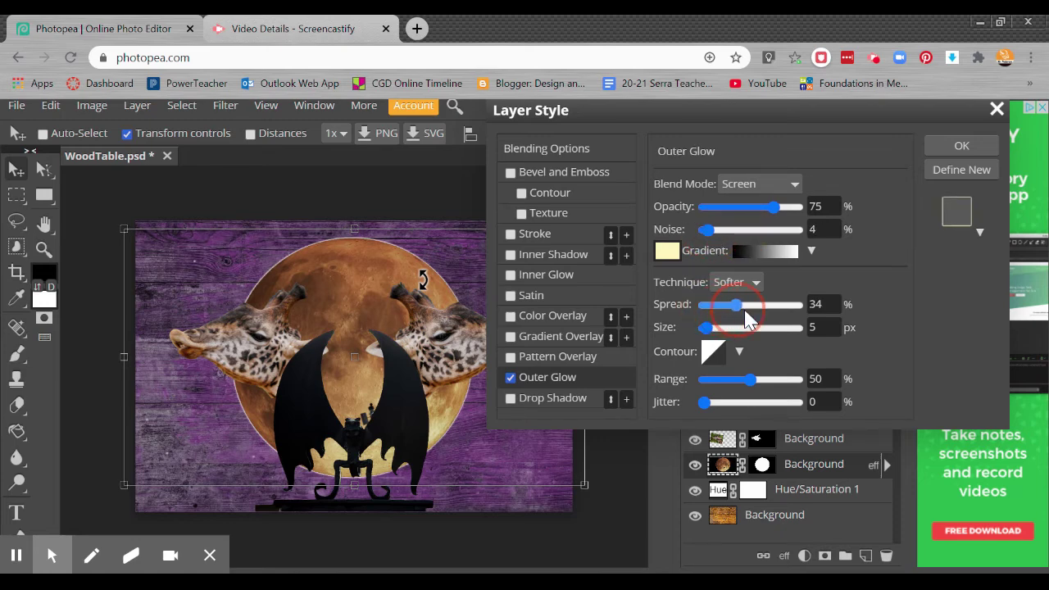
click(707, 327)
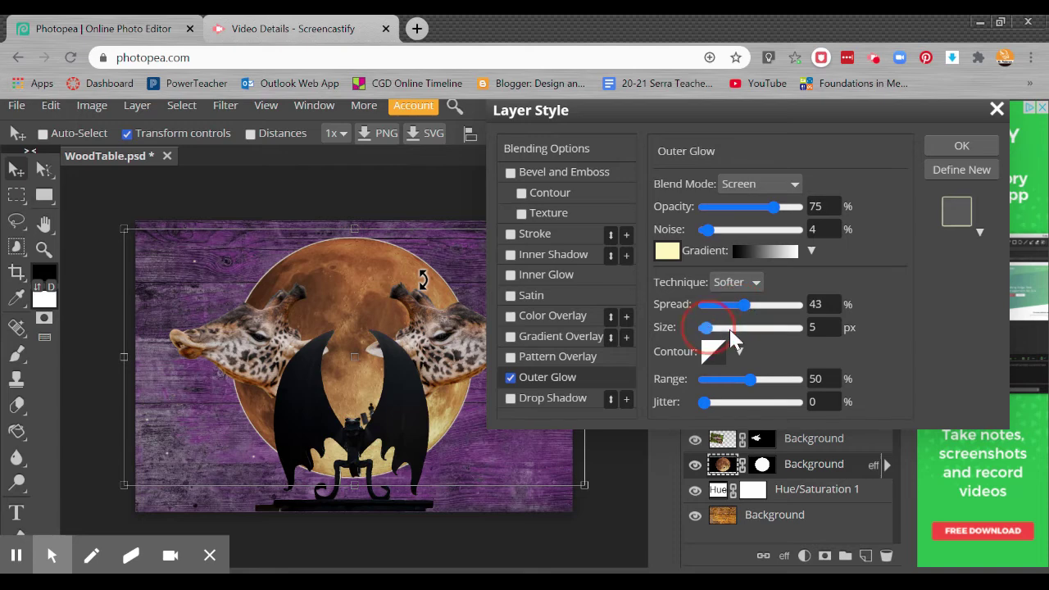
drag(744, 333, 748, 336)
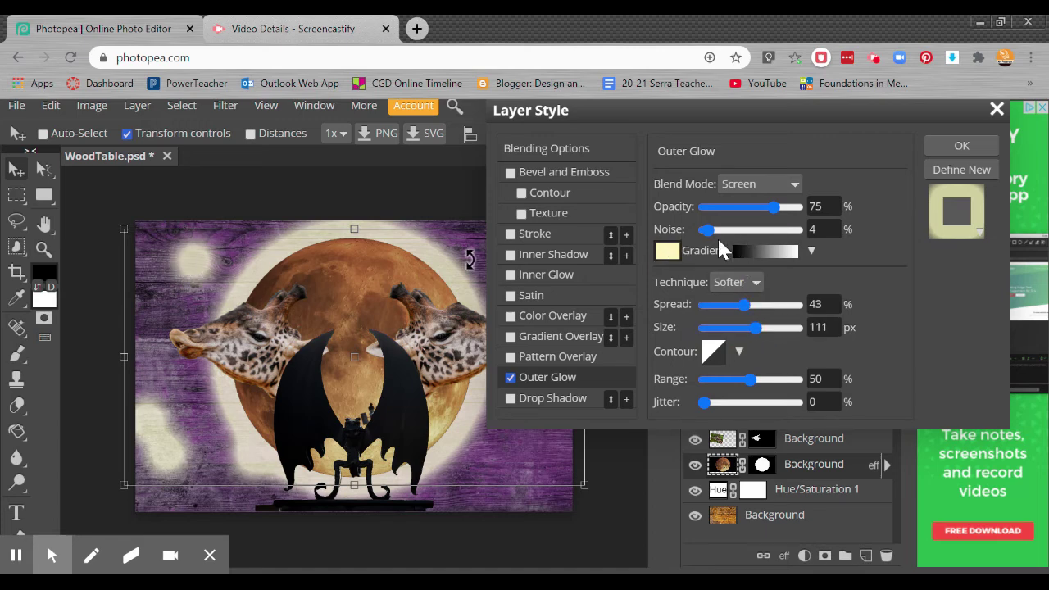
Step: Reduce the outer glow's size to 74 px and its opacity to 50%, and apply the layer style
mouse_move(754, 327)
mouse_down()
mouse_move(754, 343)
mouse_move(736, 343)
mouse_move(754, 335)
mouse_move(742, 336)
mouse_up()
mouse_move(772, 209)
mouse_down()
mouse_move(761, 217)
mouse_move(790, 217)
mouse_move(769, 217)
mouse_up()
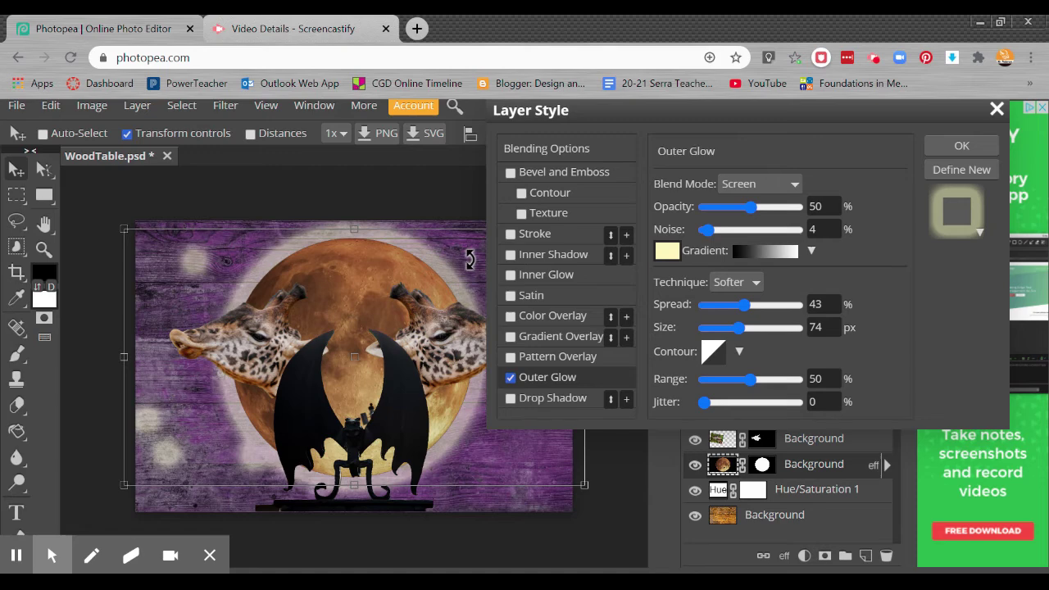
click(960, 146)
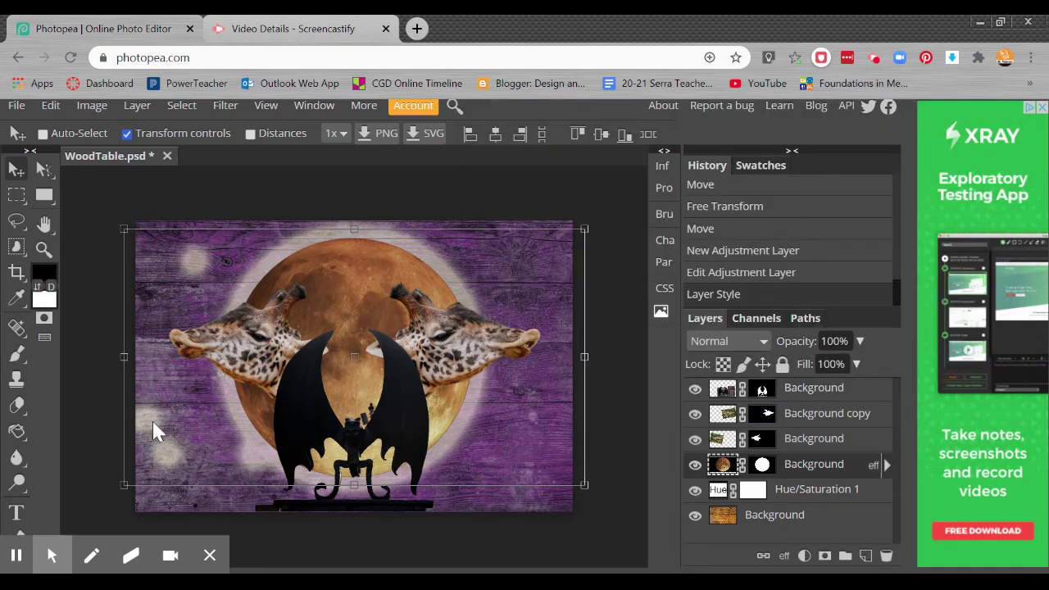
Step: Select the moon layer's mask and paint out the stray glow spot above the left giraffe with a black brush enlarged to 90
click(762, 466)
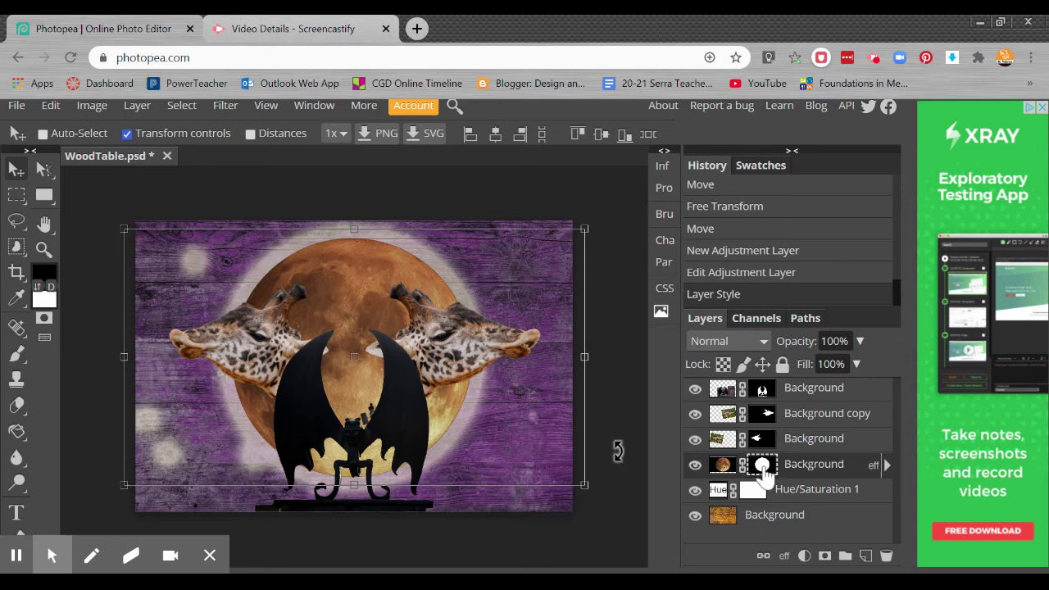
click(17, 353)
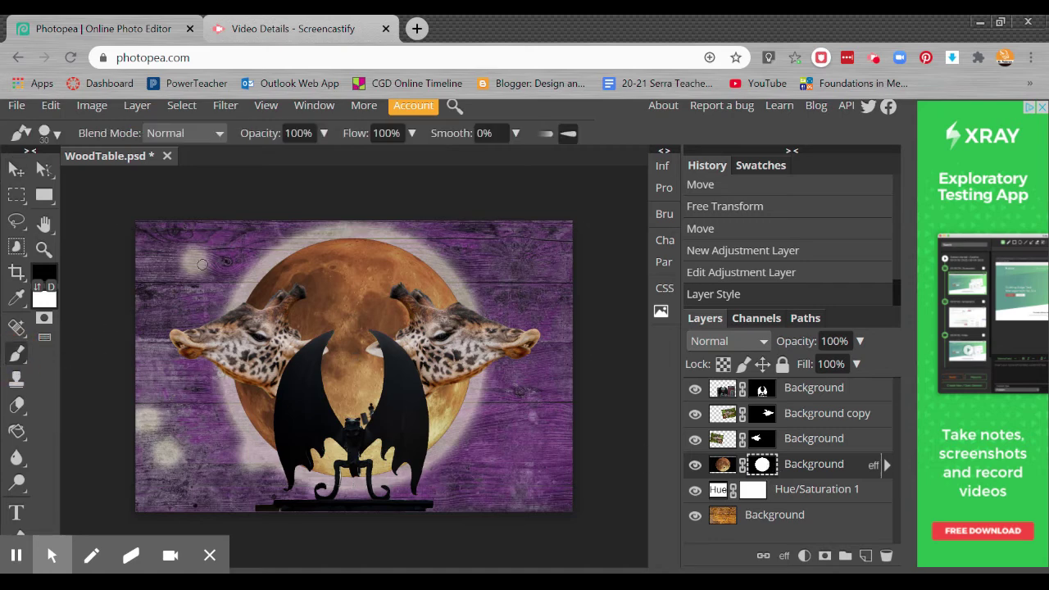
drag(207, 254, 166, 305)
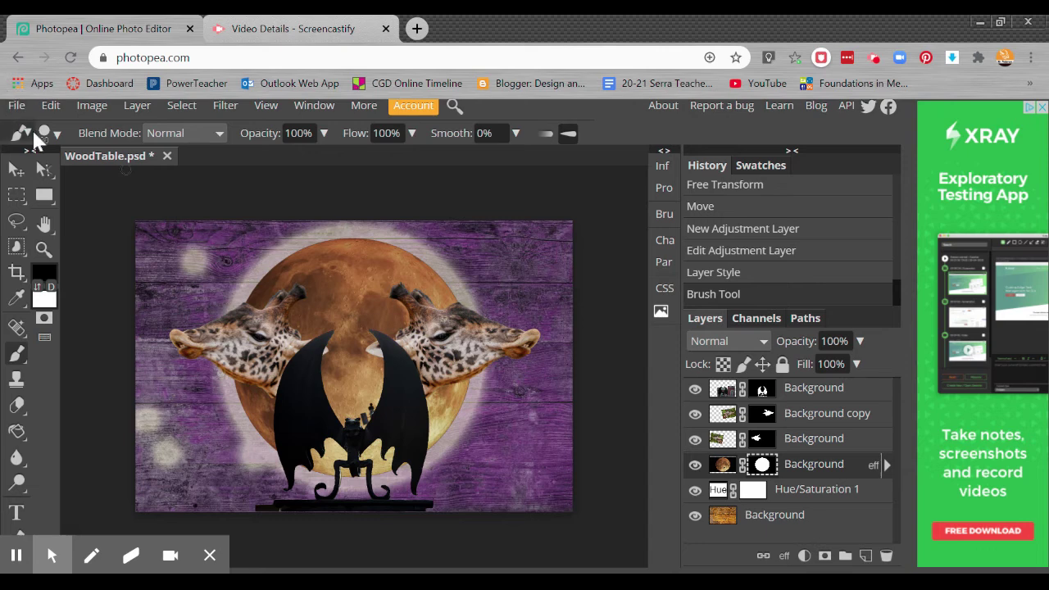
key(bracketright)
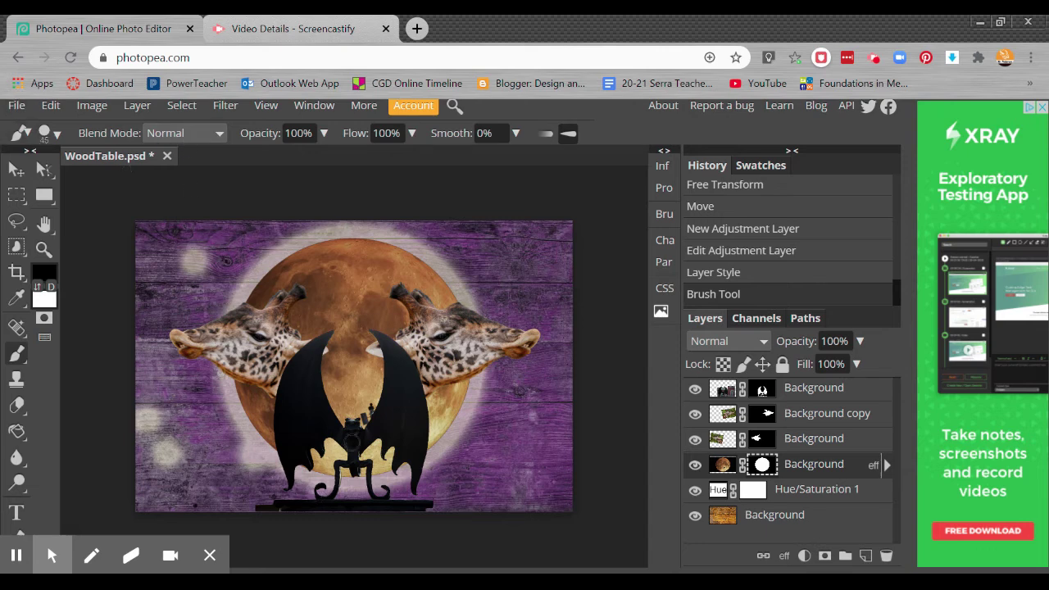
click(198, 259)
click(198, 260)
click(197, 262)
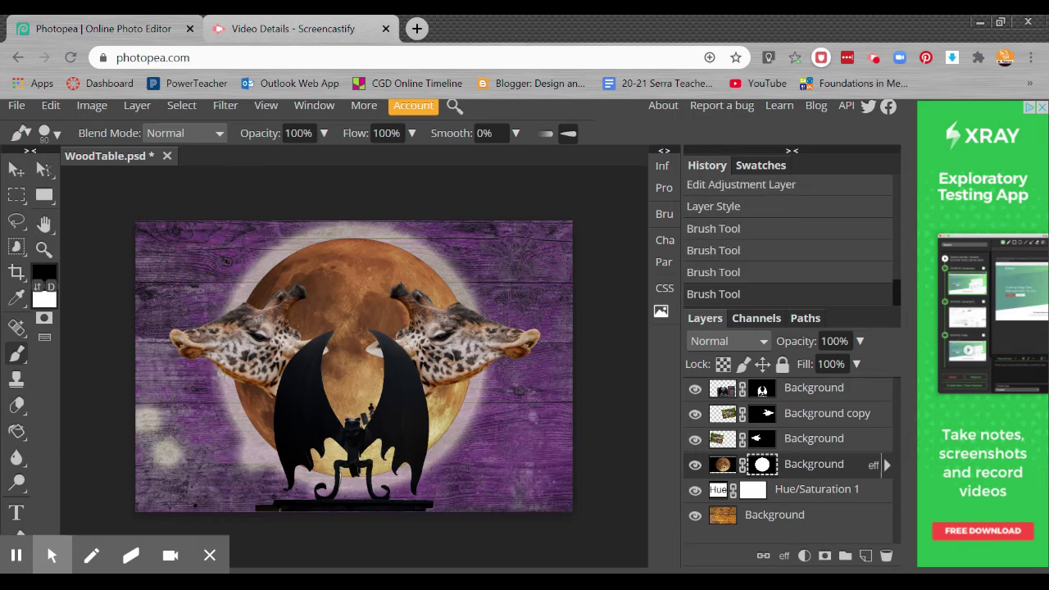
Step: Paint out the stray glow spots near the canvas's lower-left corner and beside the moon's lower-left edge on the mask
click(153, 421)
click(149, 420)
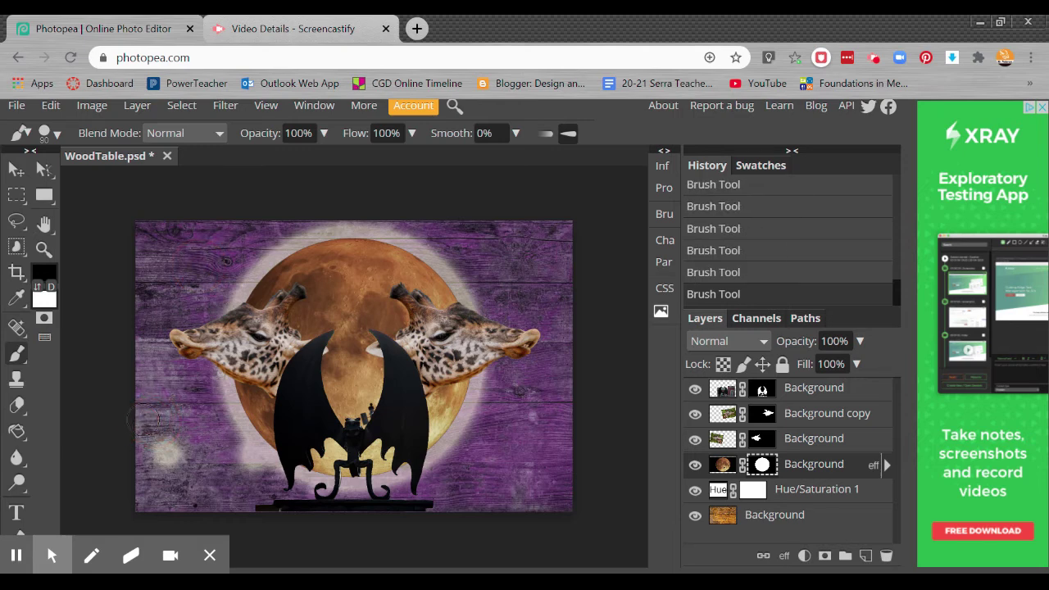
click(160, 449)
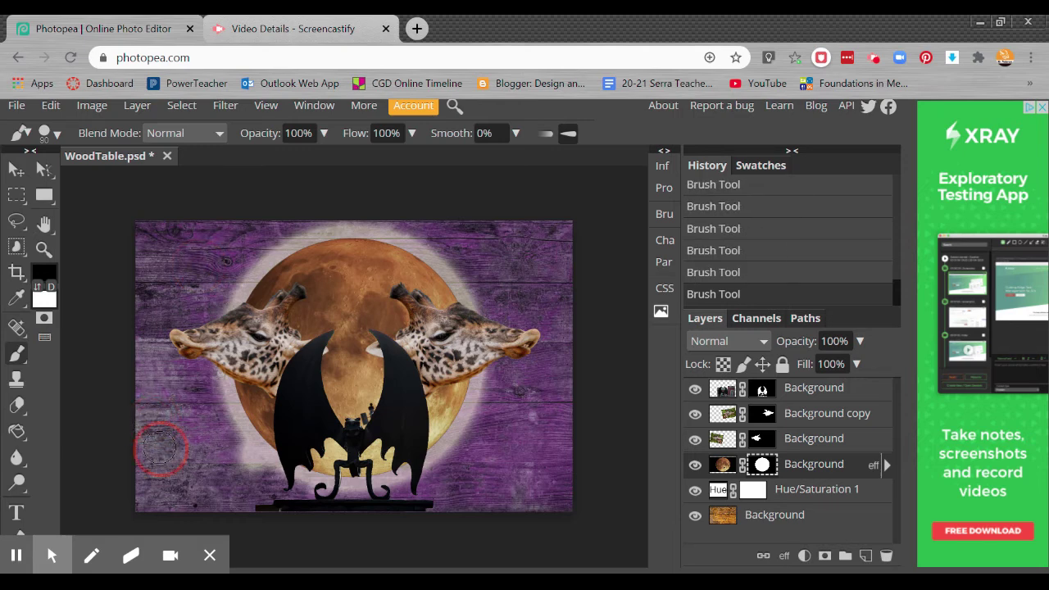
click(242, 464)
click(250, 473)
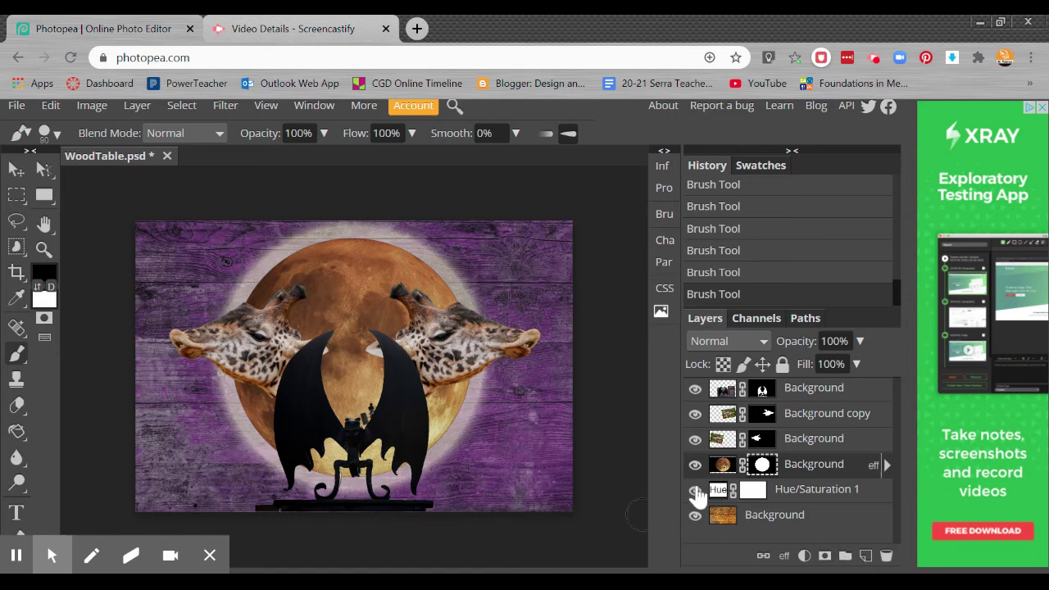
Step: Hide all layers above the wood background, and toggle the Hue/Saturation adjustment to compare the original and purple wood
drag(694, 391, 694, 486)
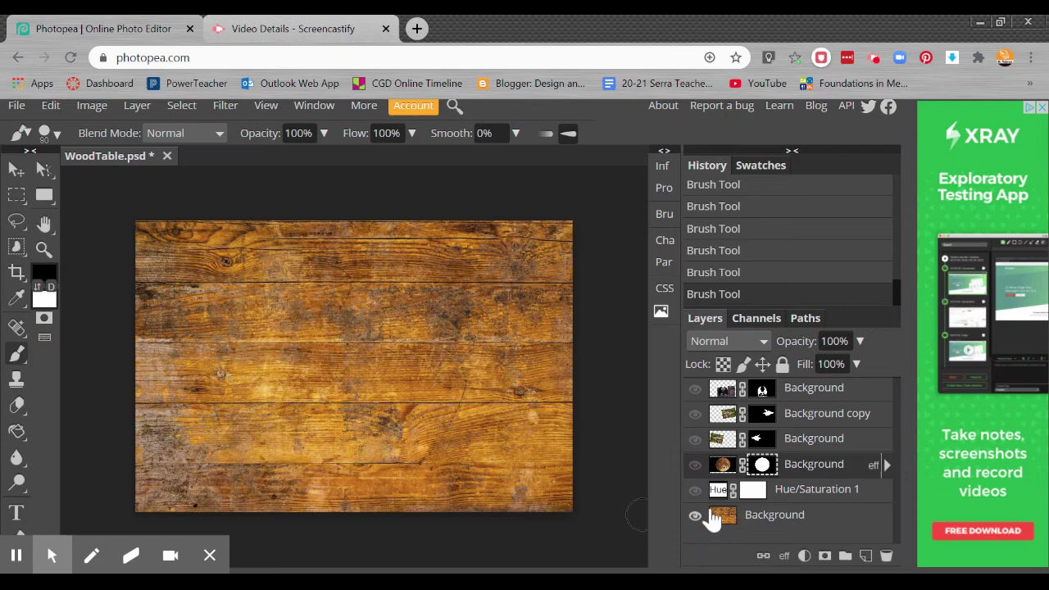
click(695, 490)
click(695, 490)
click(695, 490)
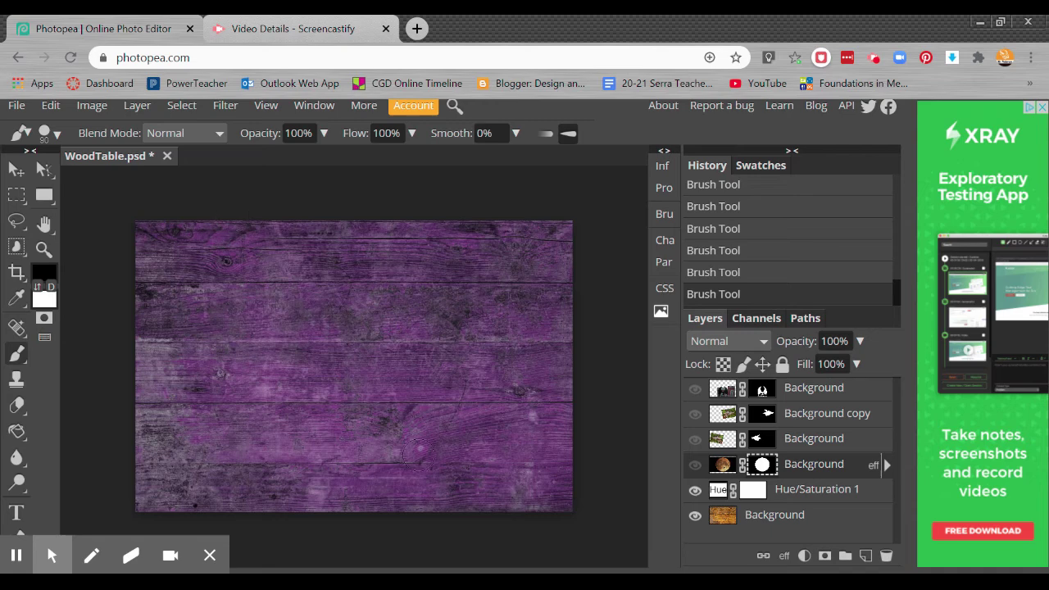
Step: Show the moon, both giraffe heads and the gargoyle again one by one, and target the moon layer's image instead of its mask
click(695, 467)
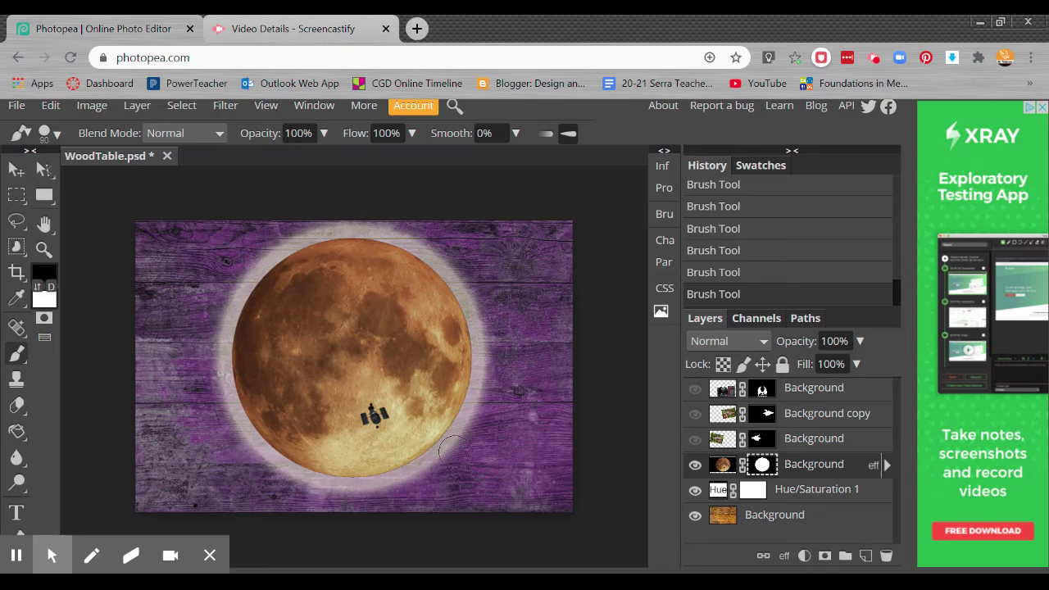
click(694, 440)
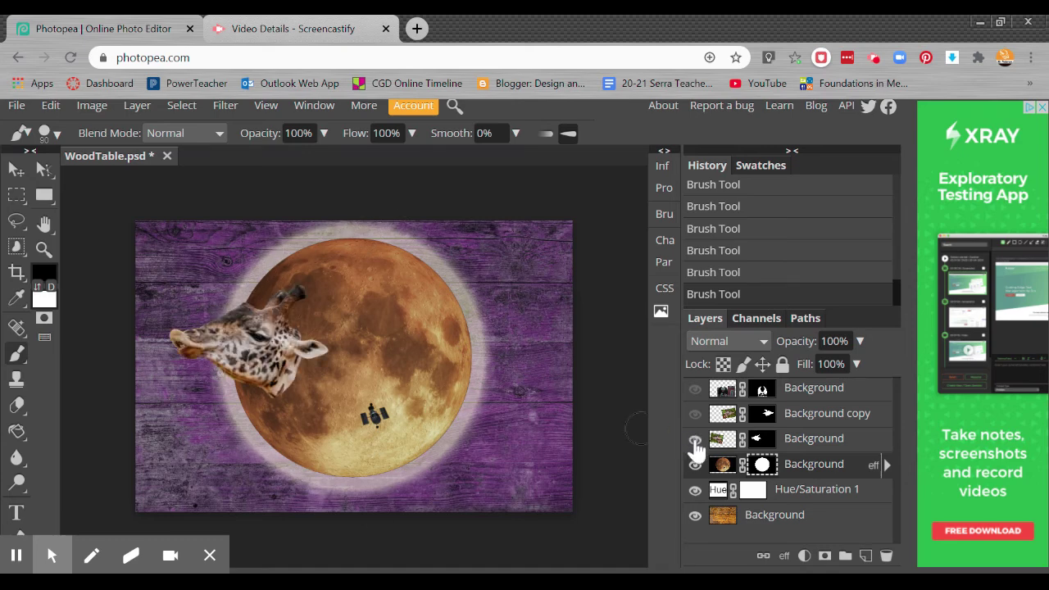
click(695, 414)
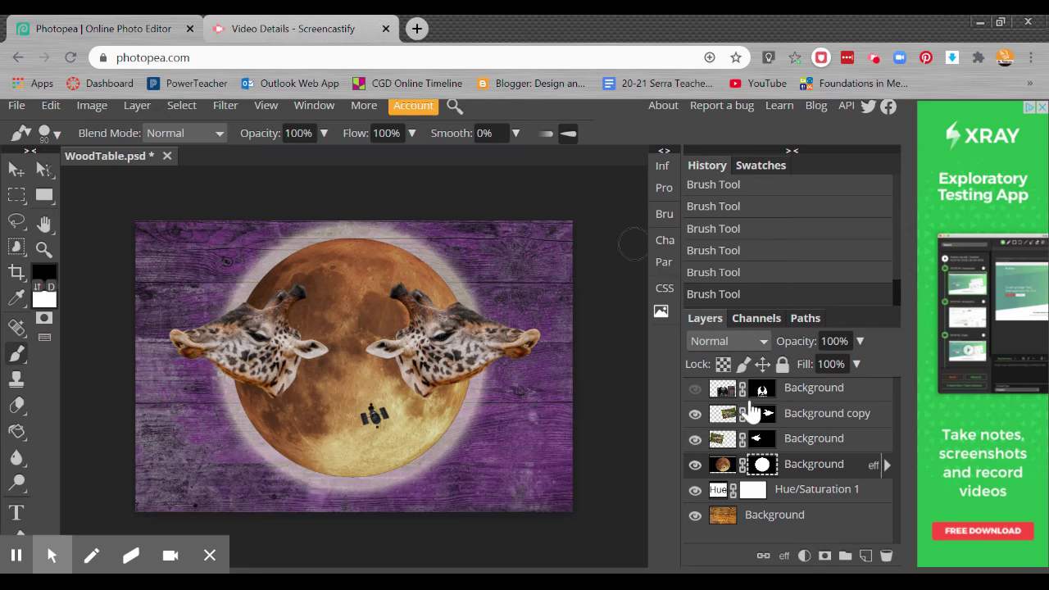
click(694, 390)
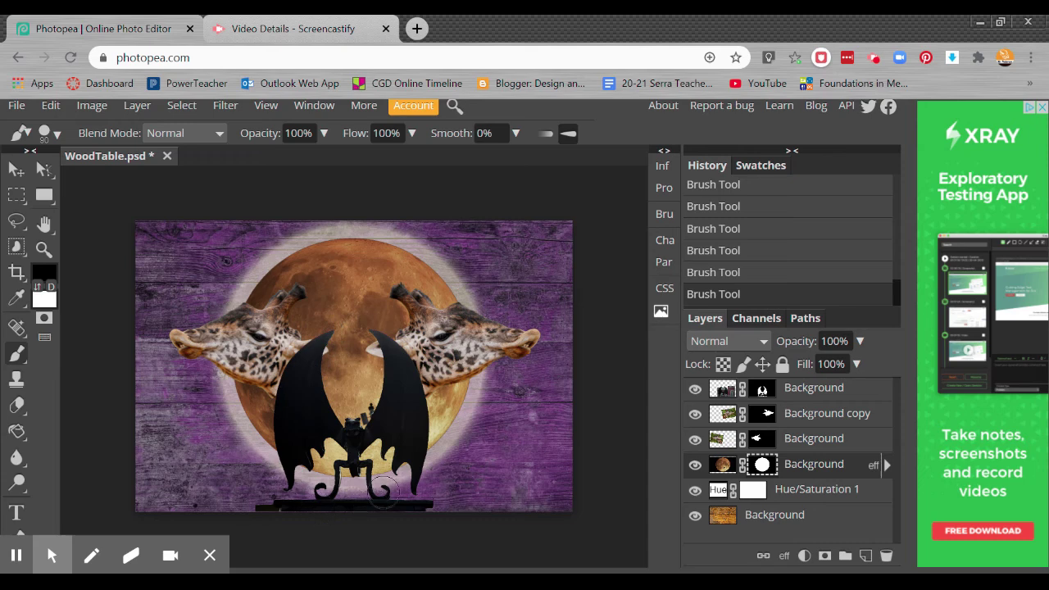
click(874, 469)
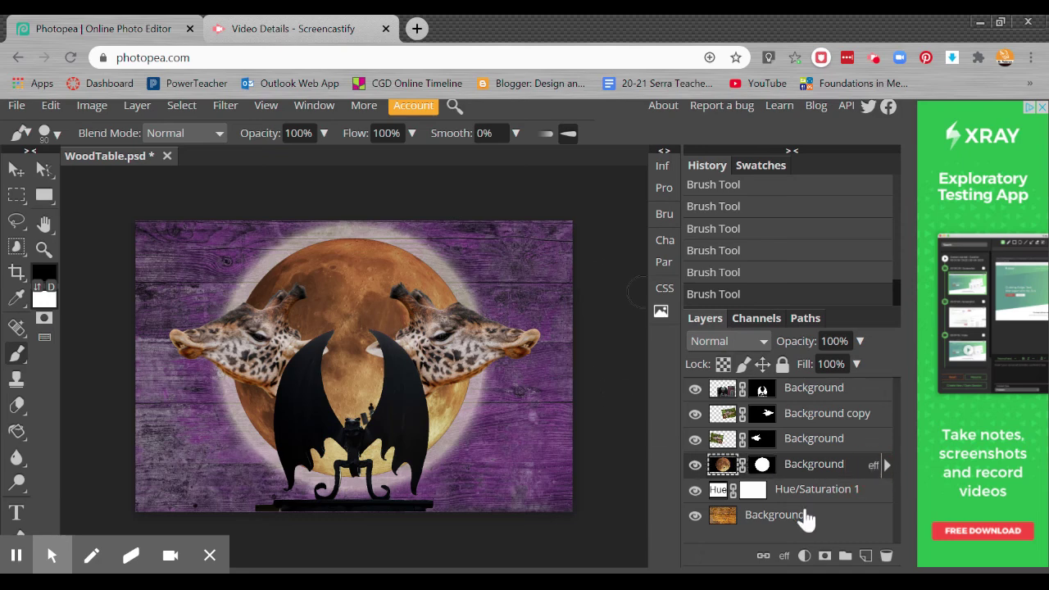
Step: View the file formats offered for exporting the collage without exporting it
click(17, 106)
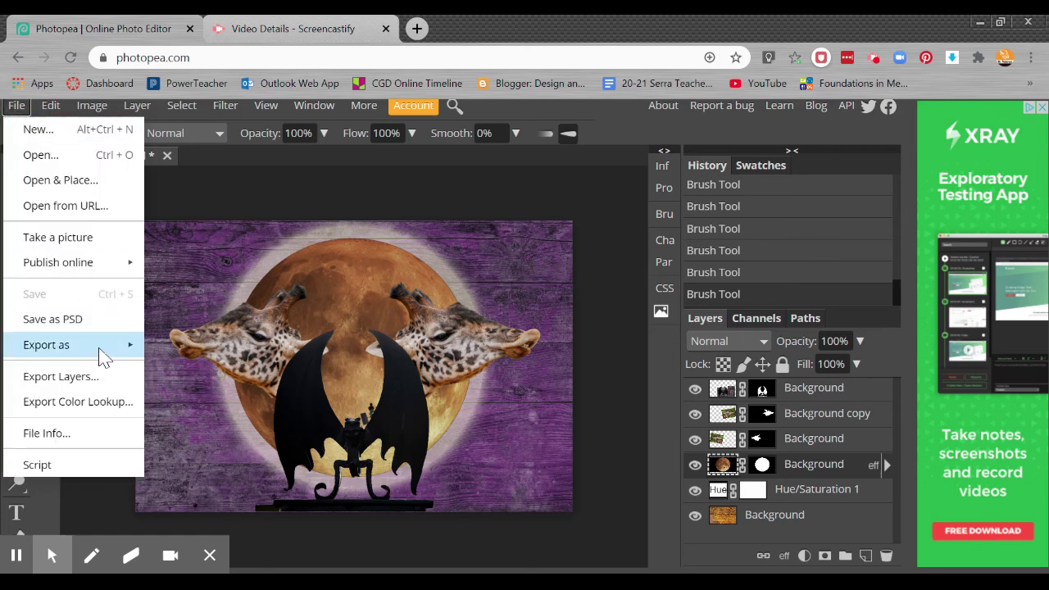
mouse_move(98, 348)
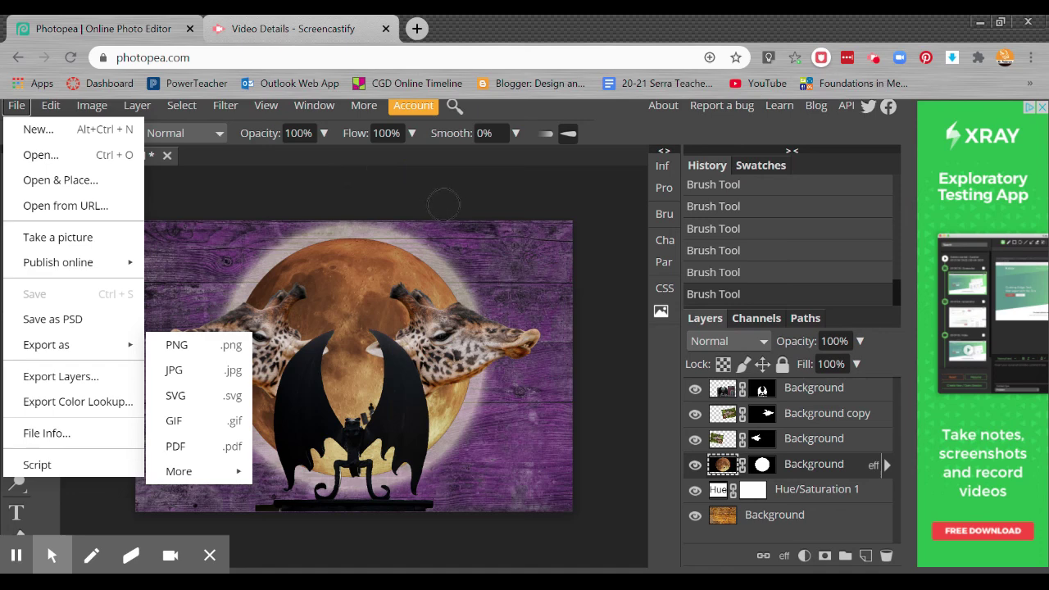
click(489, 154)
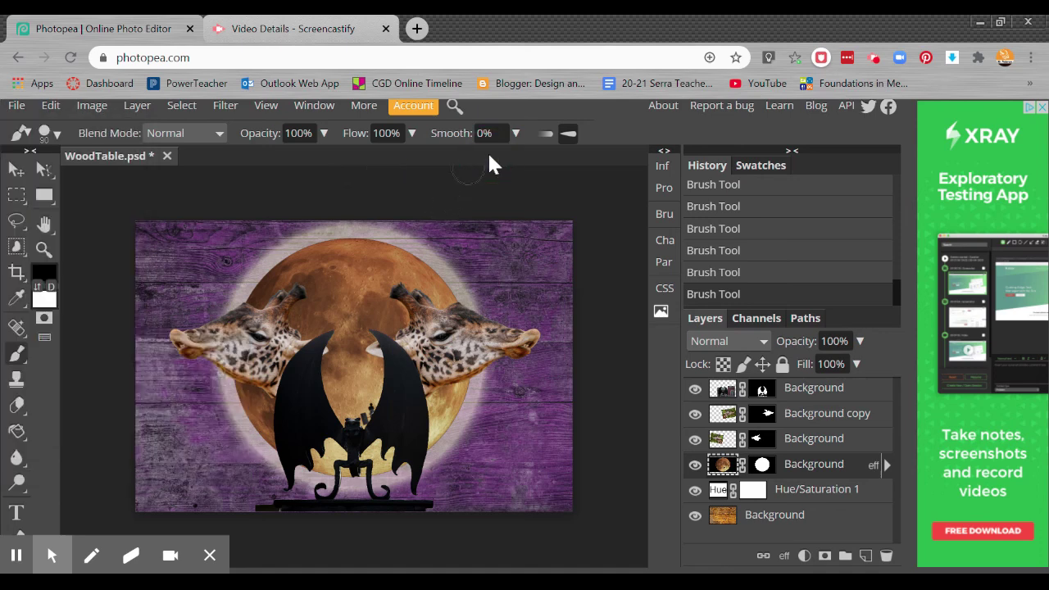